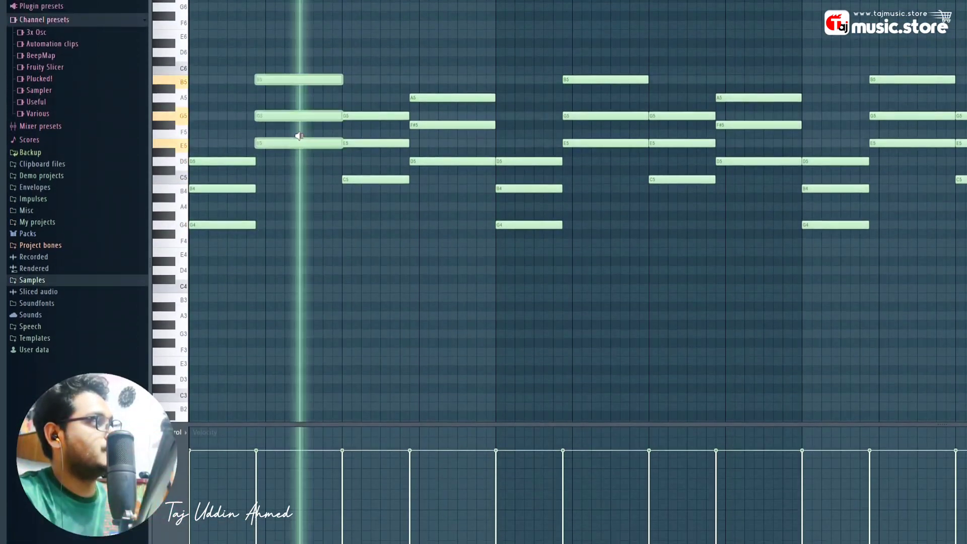
- Preview two chords' notes, then place the pN cHORDS pattern at bar 117
right_click(386, 178, "alt")
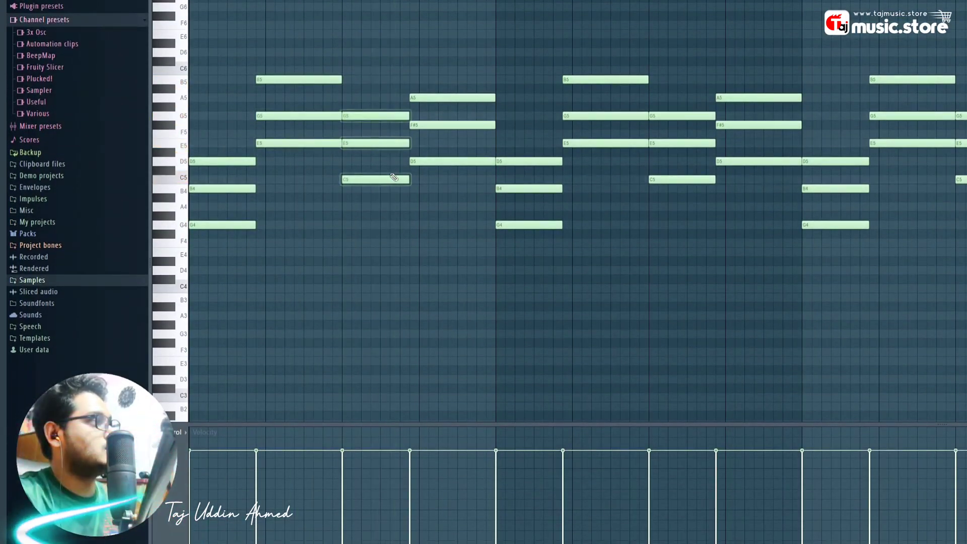
right_click(419, 169, "alt")
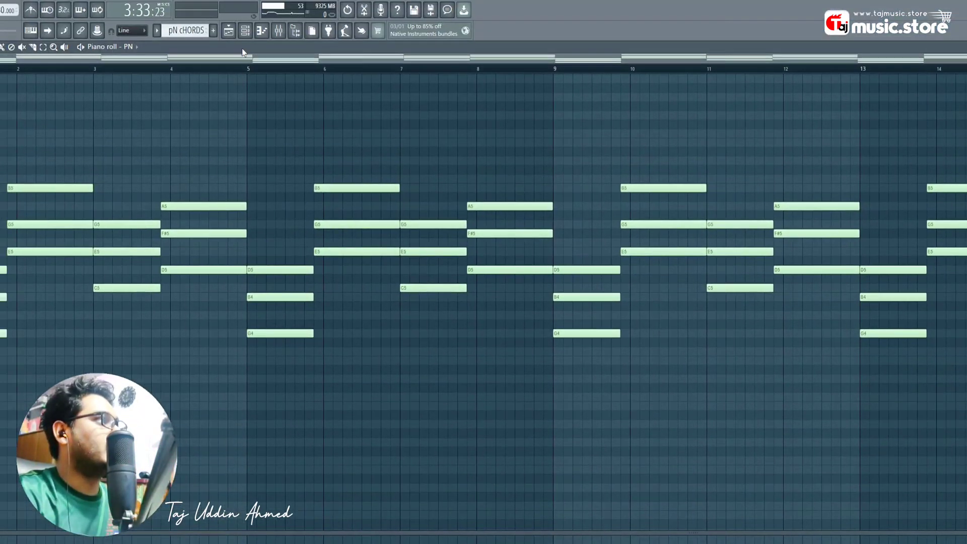
left_click(244, 31)
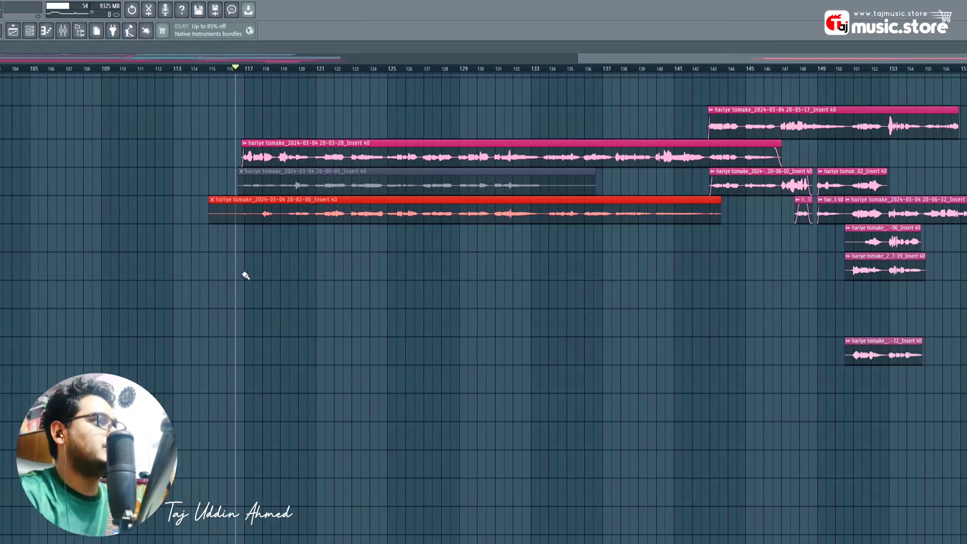
left_click(477, 275)
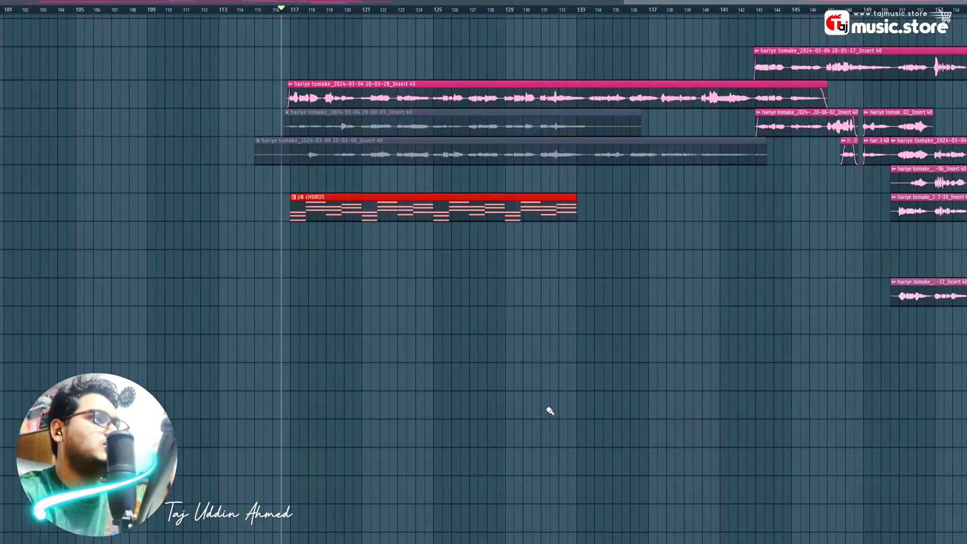
- Play back the chords at bar 117, stop, and deselect the clip
key("space")
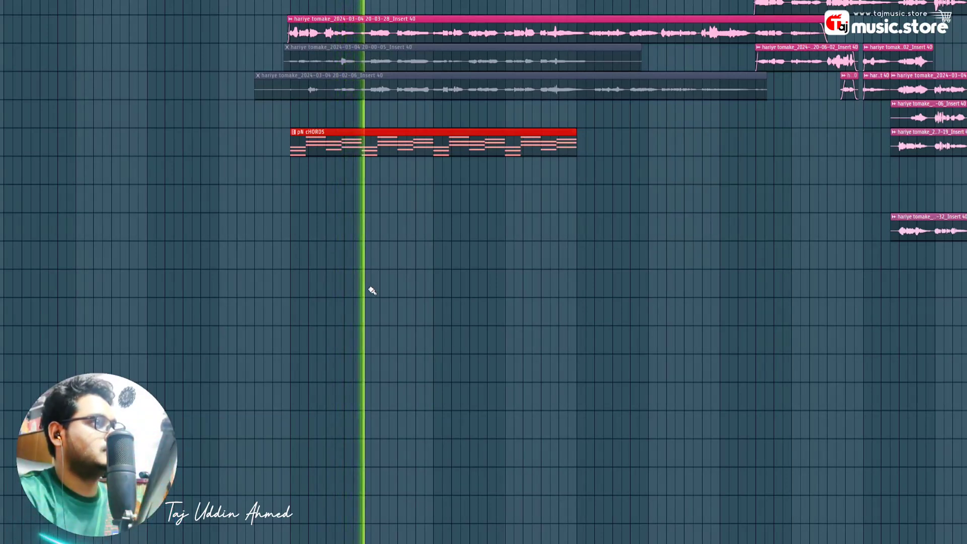
key("space")
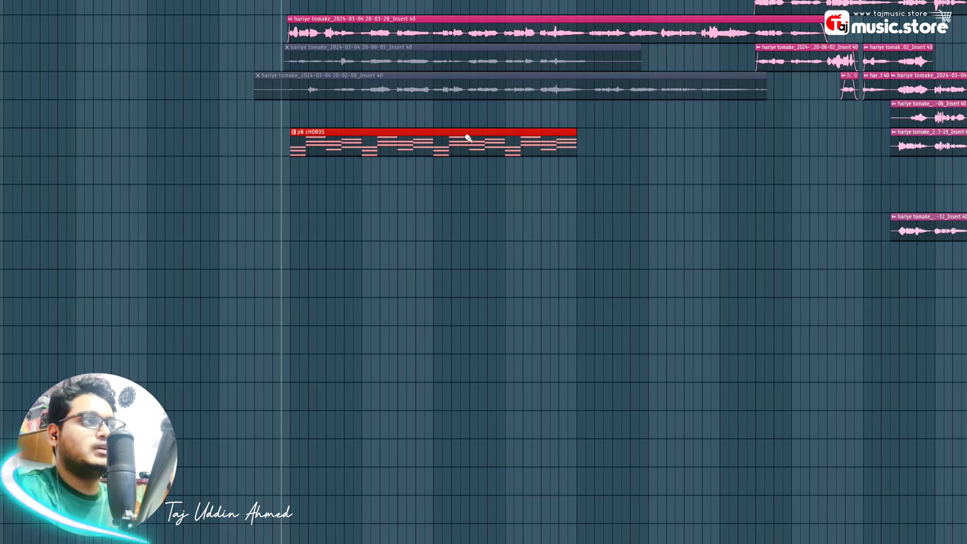
scroll(468, 138, "up", 1)
left_click(492, 303)
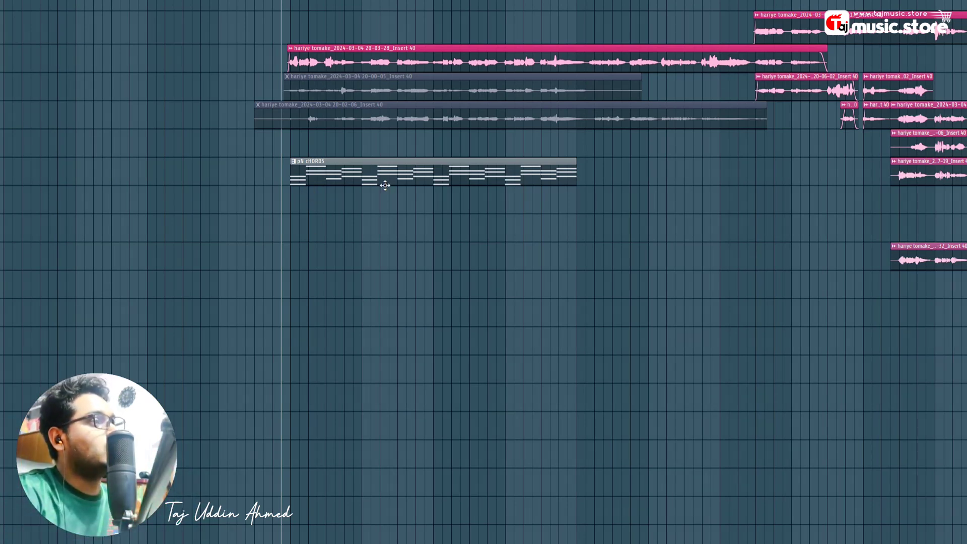
scroll(462, 187, "up", 2)
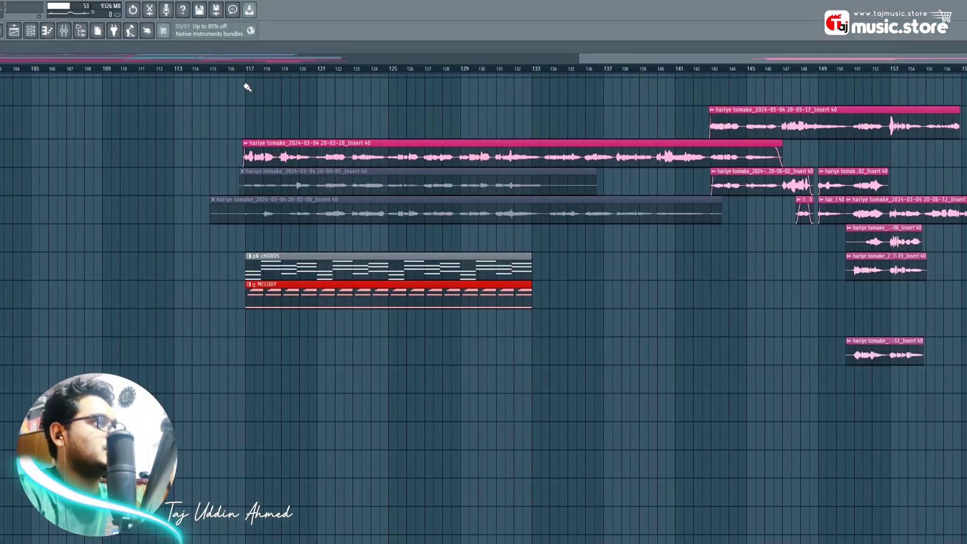
- Play from just before bar 117 and duplicate the g MELODY clip right after itself
left_click(253, 69)
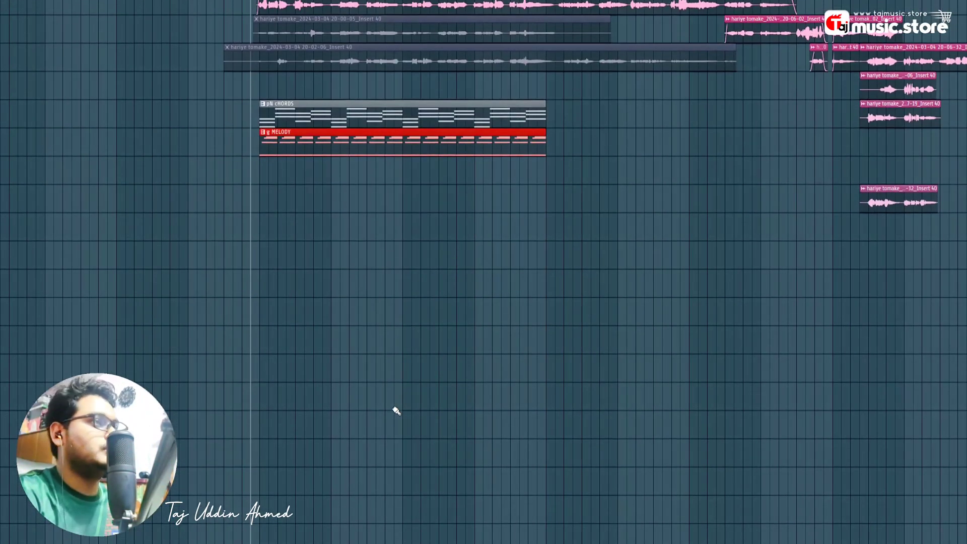
key("space")
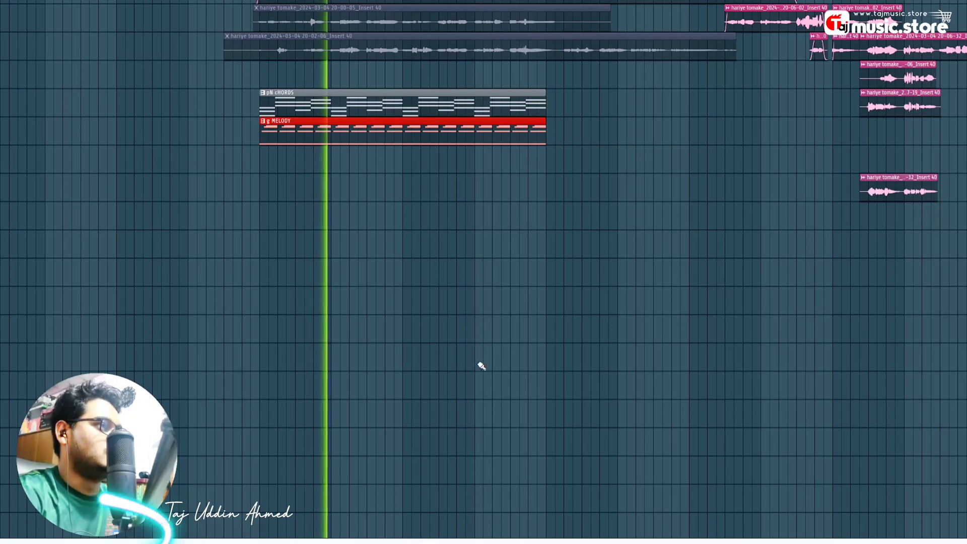
key("ctrl+b")
key("space")
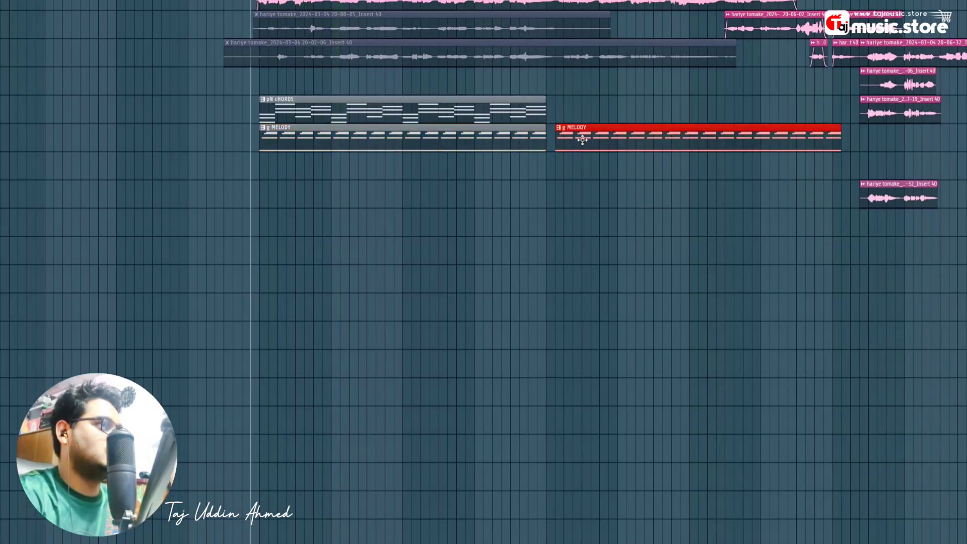
- Add a third g MELODY copy and play from around bar 141 to check the repeats
scroll(574, 137, "right", 4)
key("ctrl+b")
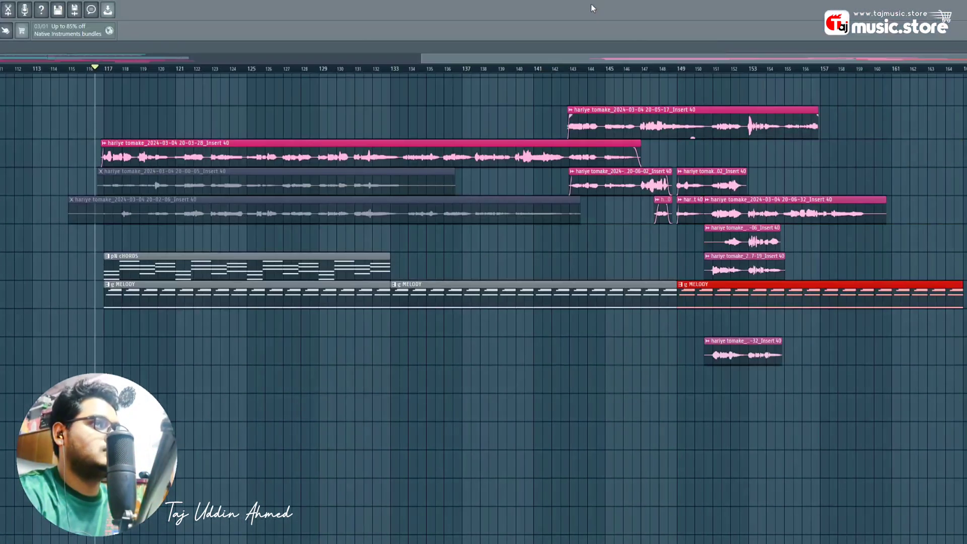
left_click_drag(534, 72, 561, 71)
key("space")
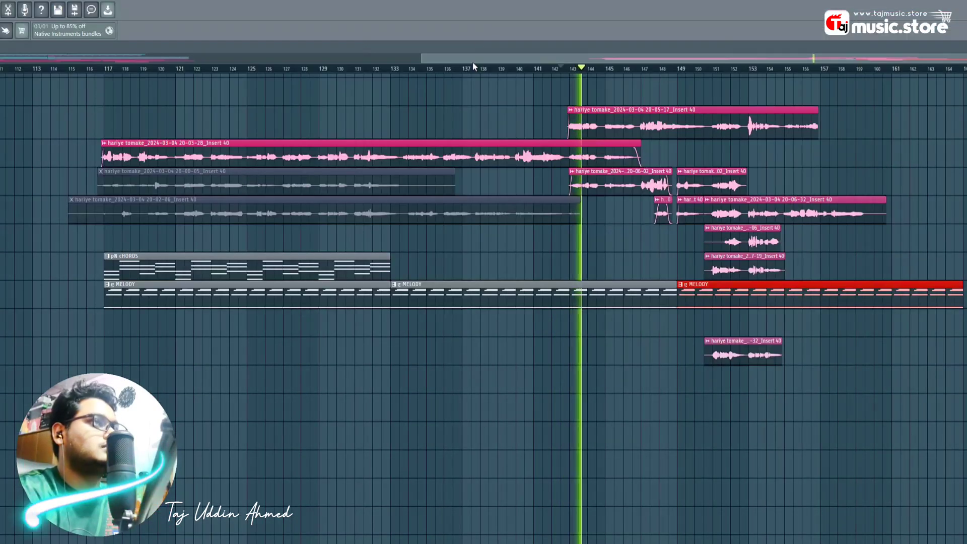
left_click_drag(474, 12, 542, 23)
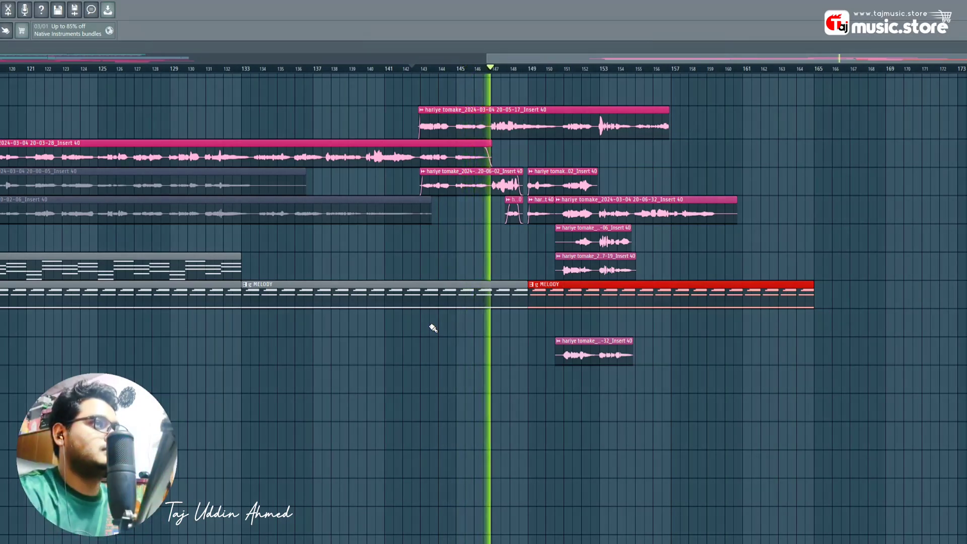
key("space")
left_click(519, 363)
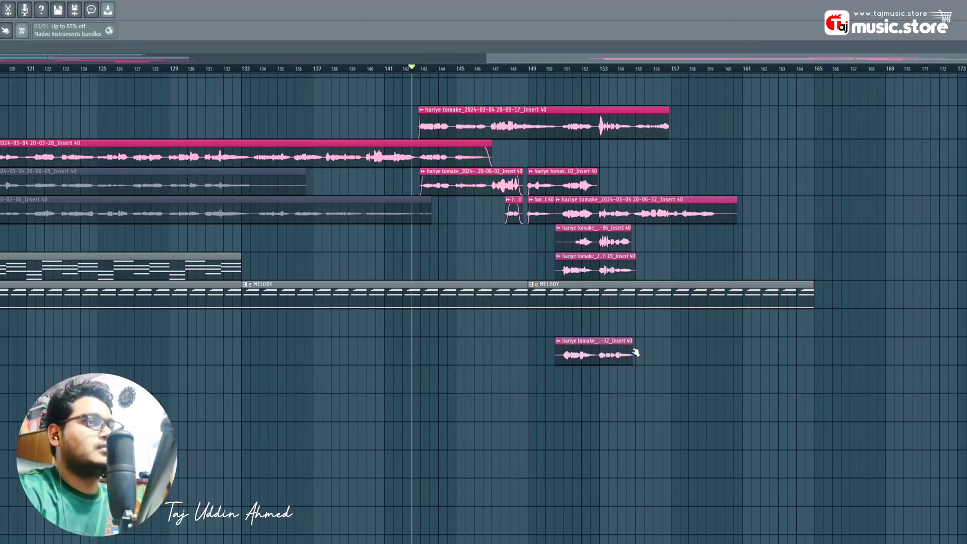
scroll(241, 352, "up", 3)
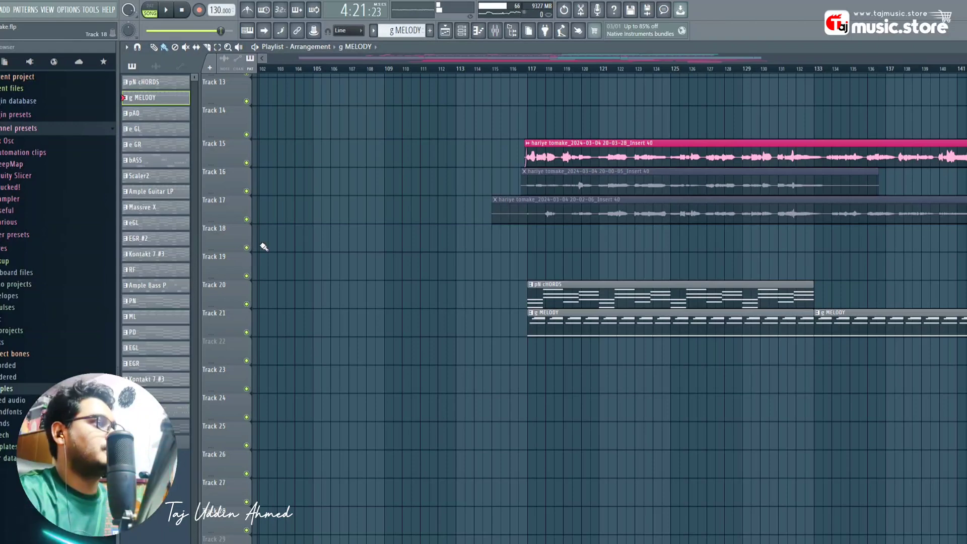
- Move the stray vocal take up so it sits beneath the other vocal takes
scroll(234, 318, "down", 2)
scroll(228, 301, "down", 3)
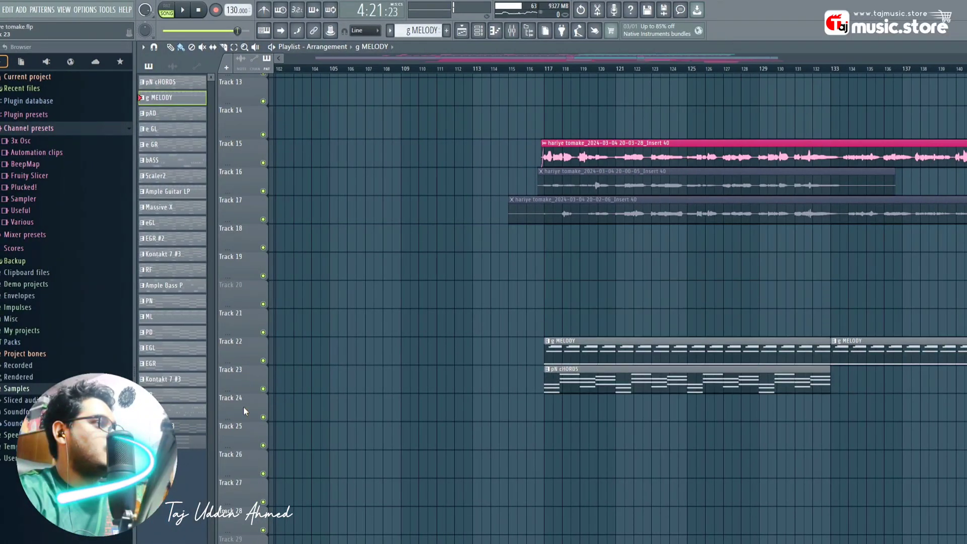
scroll(243, 407, "down", 1)
left_click_drag(628, 400, 345, 404)
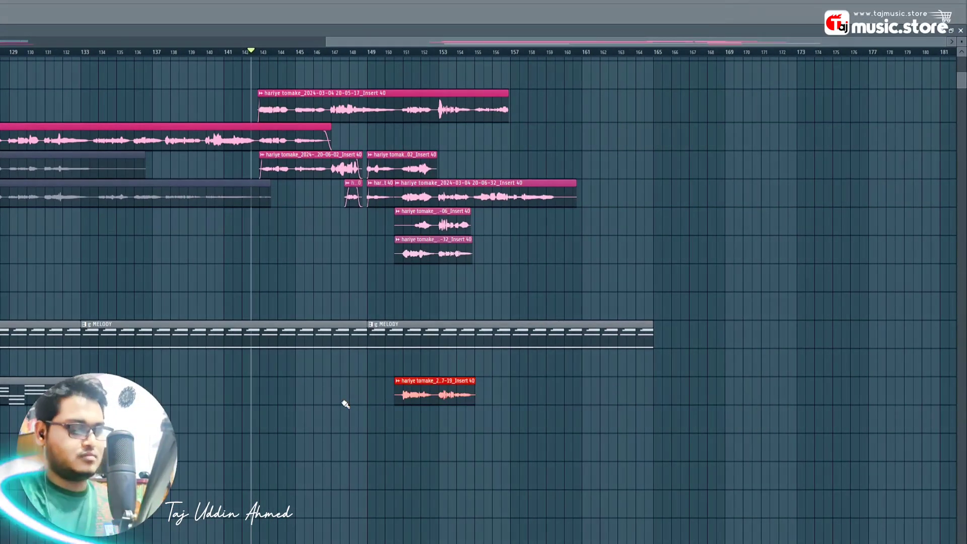
key("shift+Up")
key("shift+Up")
key("shift+Up")
key("shift+Up")
key("shift+Up")
key("shift+Down")
left_click(339, 432, "ctrl")
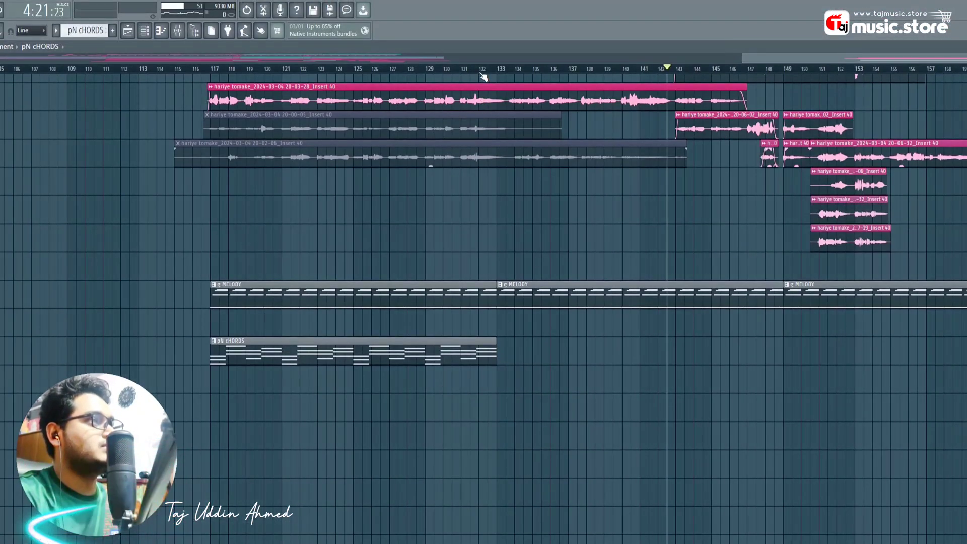
- Add a second chords clip butted against the first at bar 133, then view its notes
left_click(481, 74)
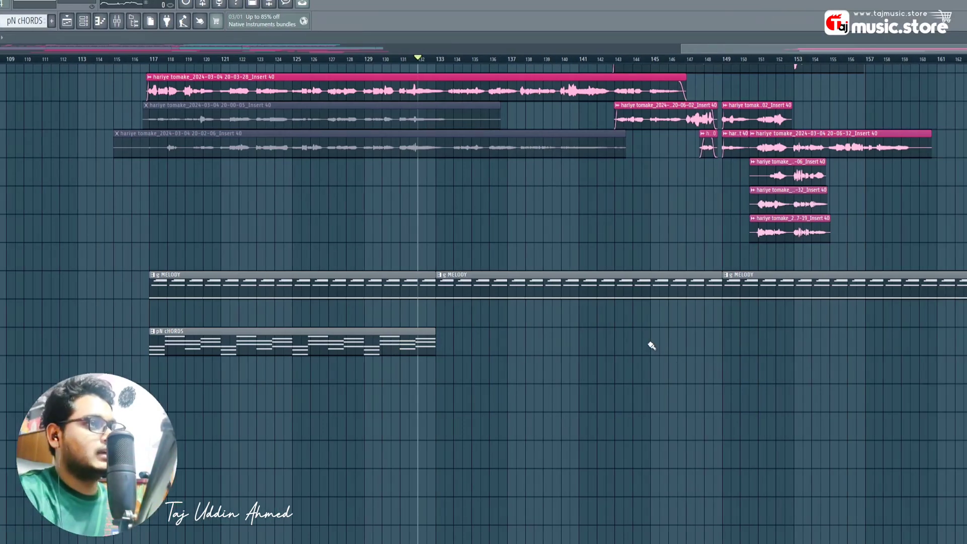
left_click(712, 342)
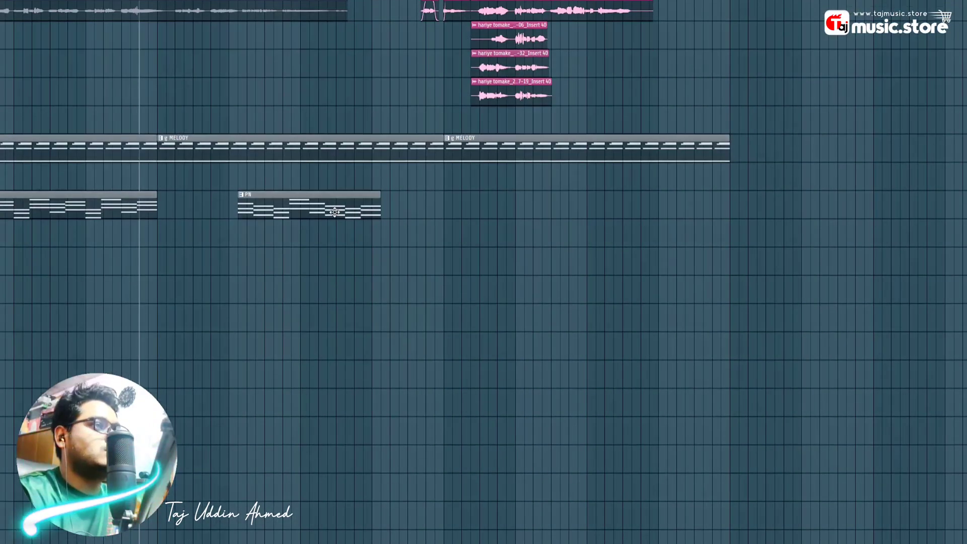
left_click_drag(323, 272, 233, 275)
double_click(242, 198)
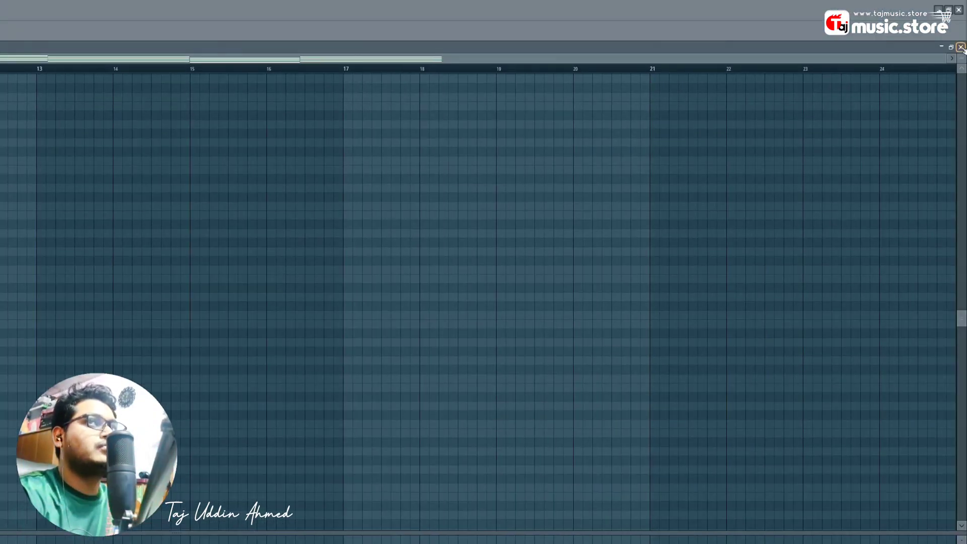
left_click(961, 47)
- Review the chords clip's notes, then add another pN cHORDS clip in the playlist
double_click(208, 340)
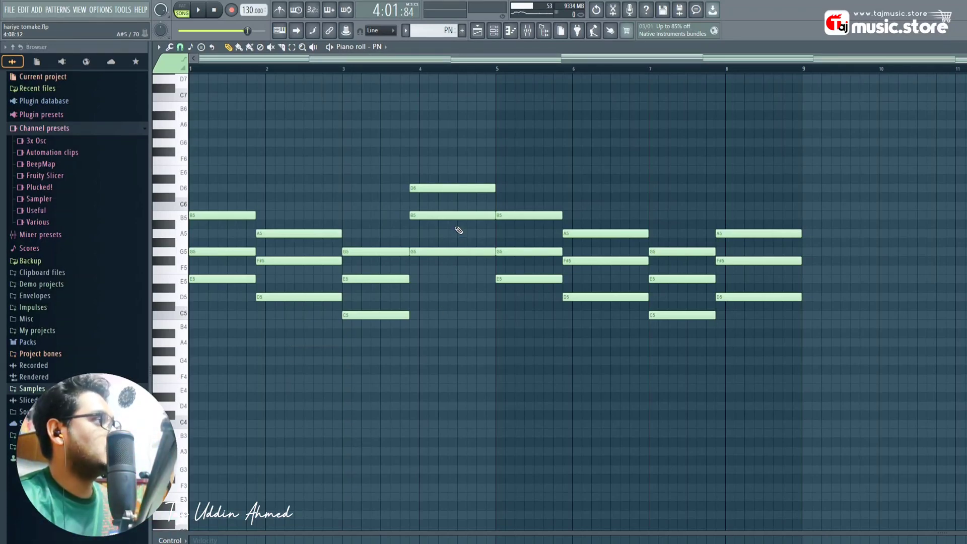
left_click(477, 31)
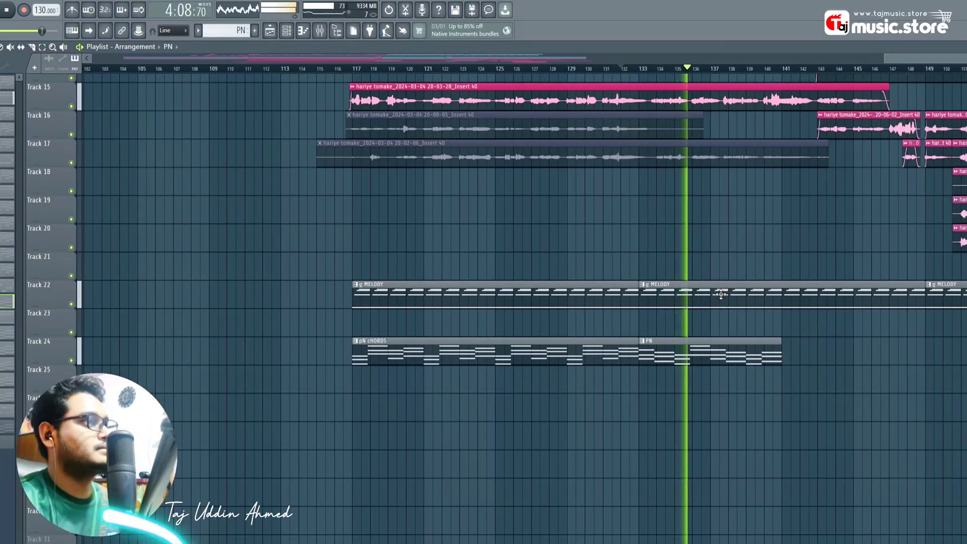
right_click(679, 304)
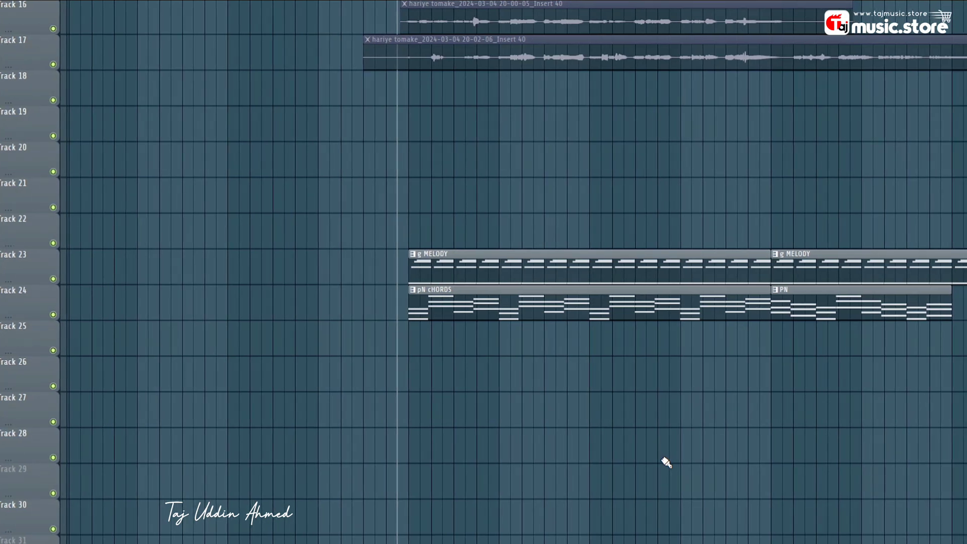
- Place the pIANO 1 audio clip at bar 117 on Track 25
scroll(509, 207, "up", 1)
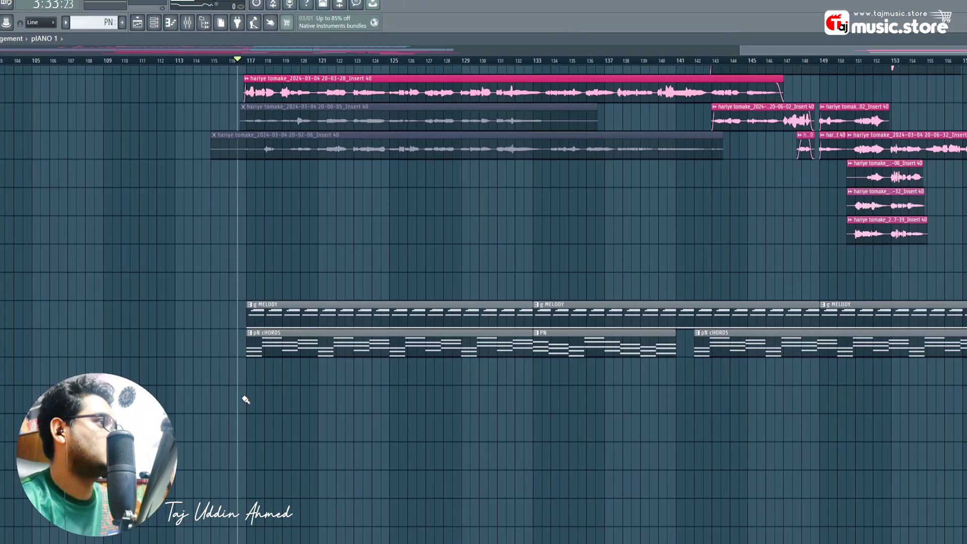
left_click(244, 399)
left_click_drag(289, 388, 295, 378)
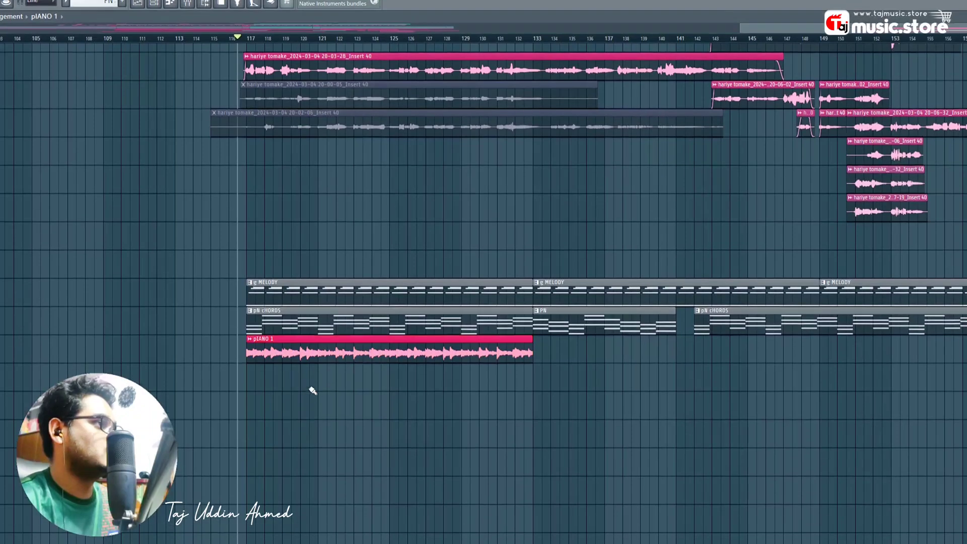
- Check the pIANO 1 clip's settings, then drag its gain down to about -7 dB
double_click(314, 376)
left_click_drag(242, 140, 962, 355)
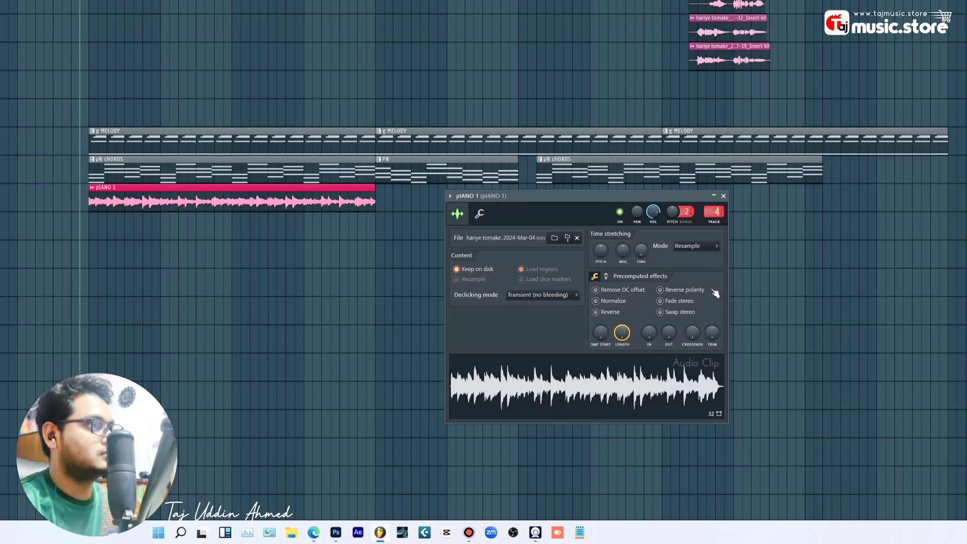
left_click(724, 196)
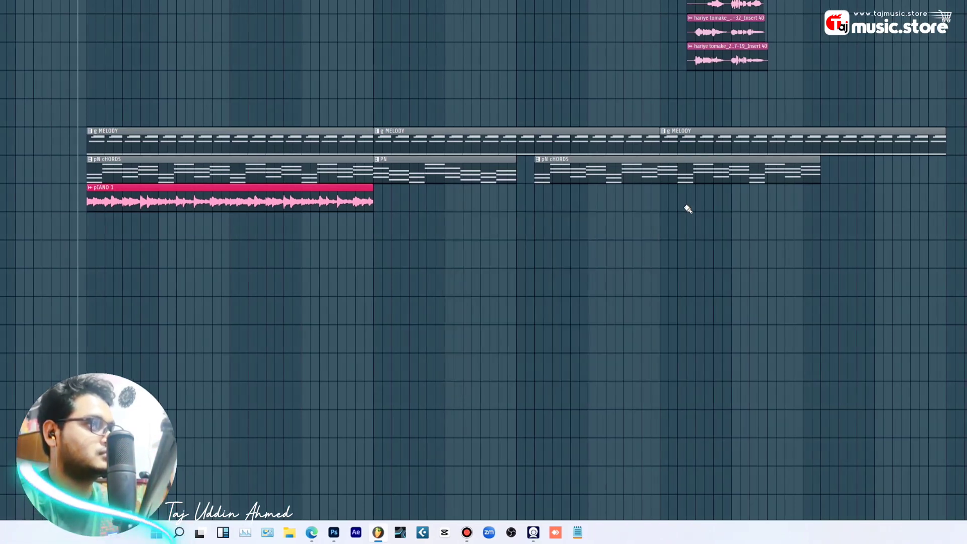
left_click_drag(230, 208, 230, 212)
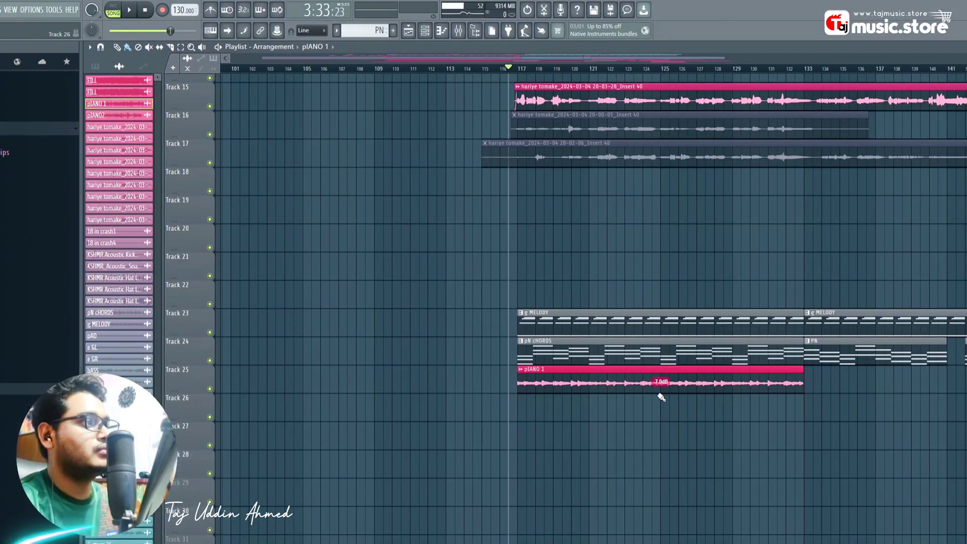
- Raise the pIANO 1 clip's gain to -5.8 dB and play to listen
left_click_drag(660, 392, 661, 389)
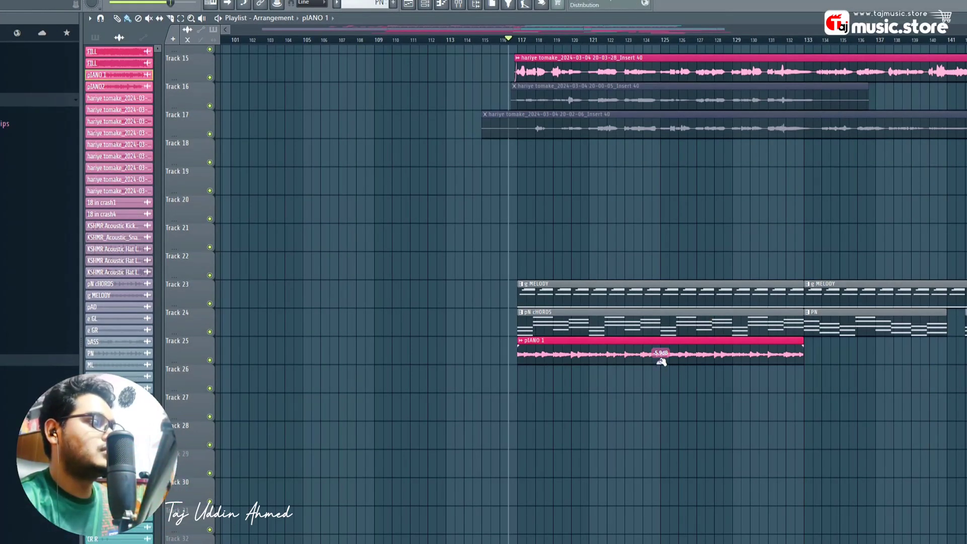
left_click_drag(660, 363, 660, 361)
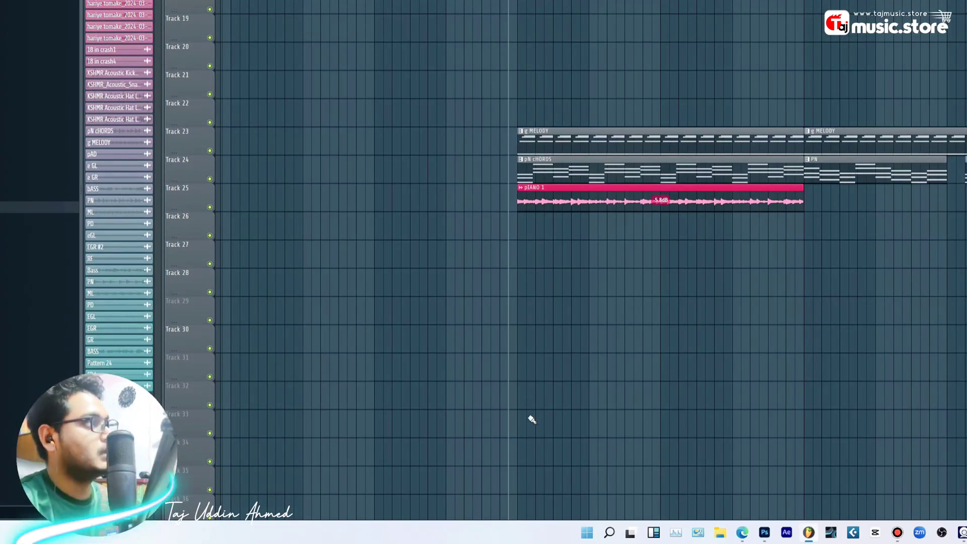
key("space")
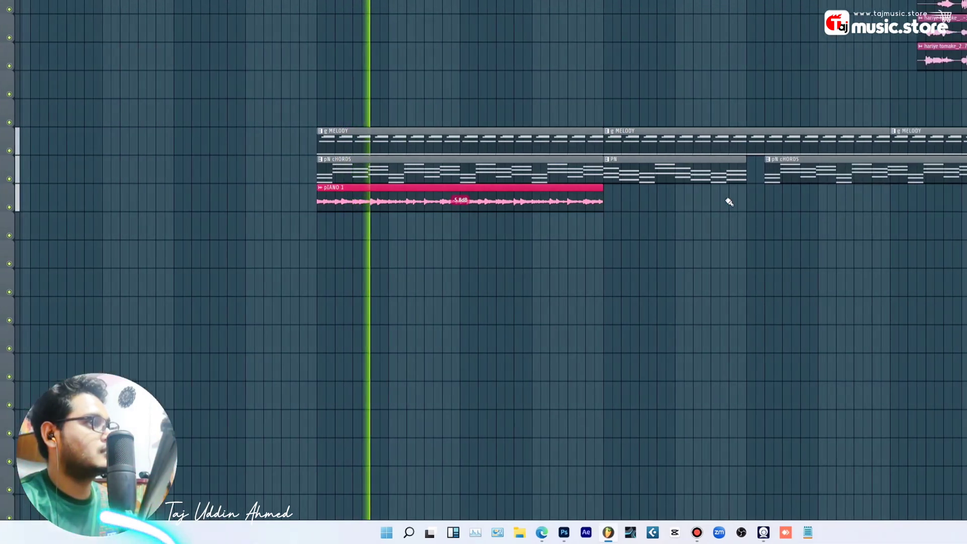
- Paint a pIANO 1 clip under the later chords, stop, and select the first pIANO 1 clip
left_click(873, 201)
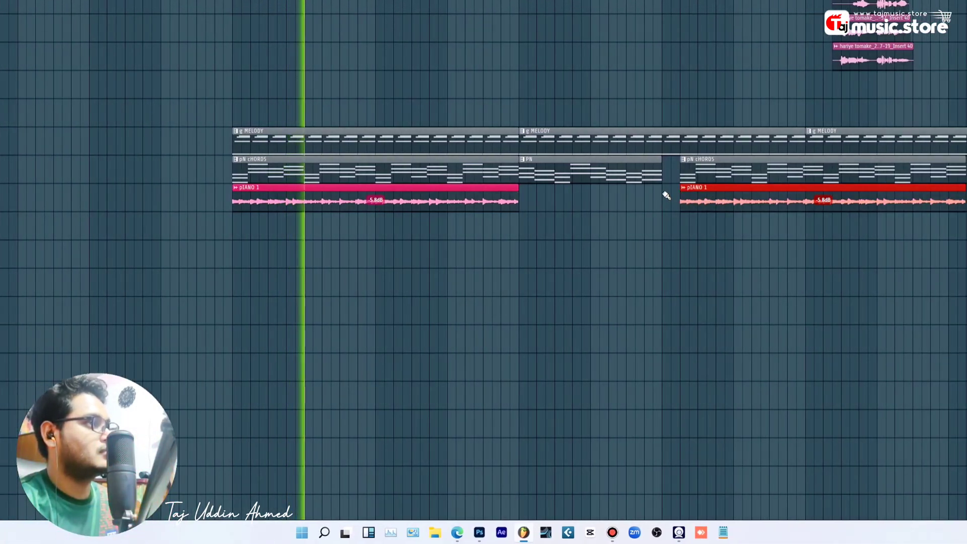
key("space")
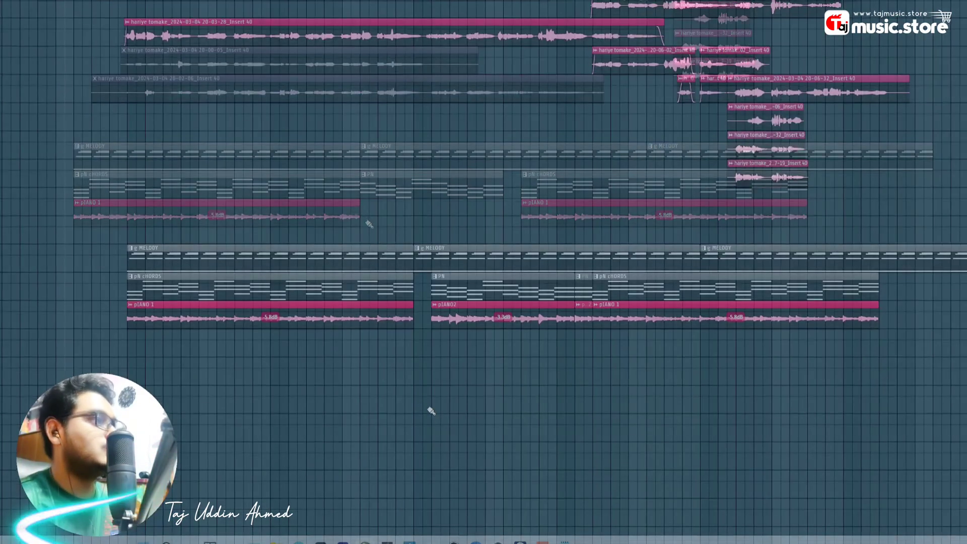
left_click(385, 293)
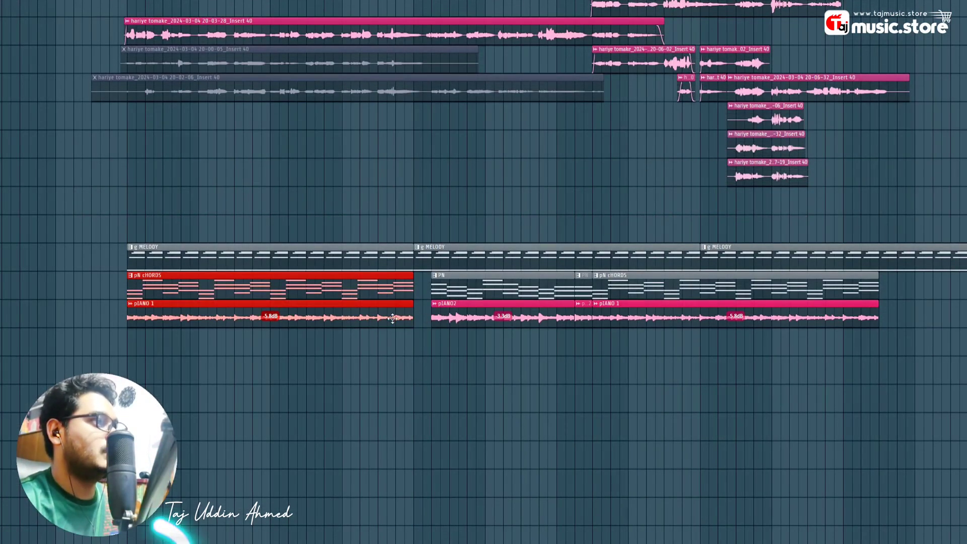
- Clone the selected piano clips slightly right, trim the clone's start, and play to audition
left_click_drag(322, 291, 336, 291)
scroll(202, 287, "left", 3)
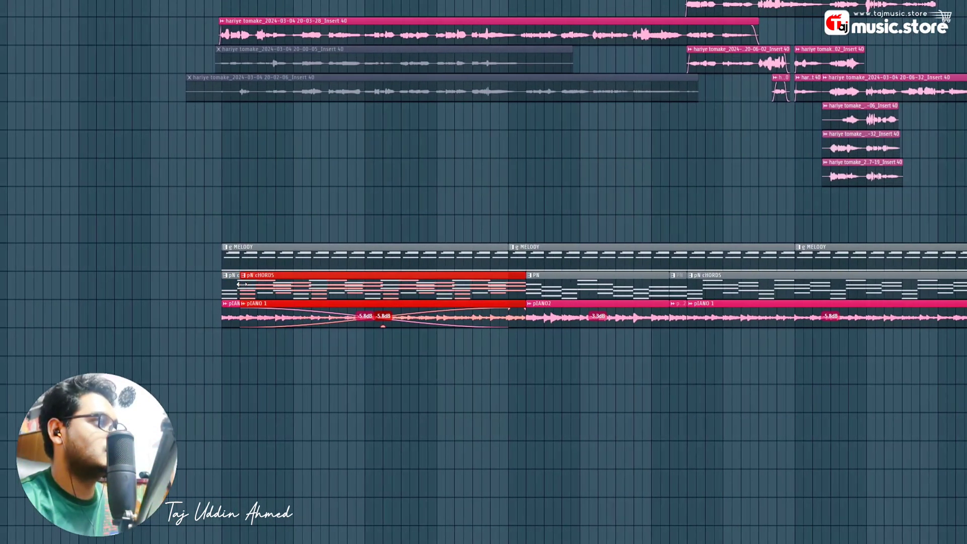
left_click_drag(242, 283, 479, 284)
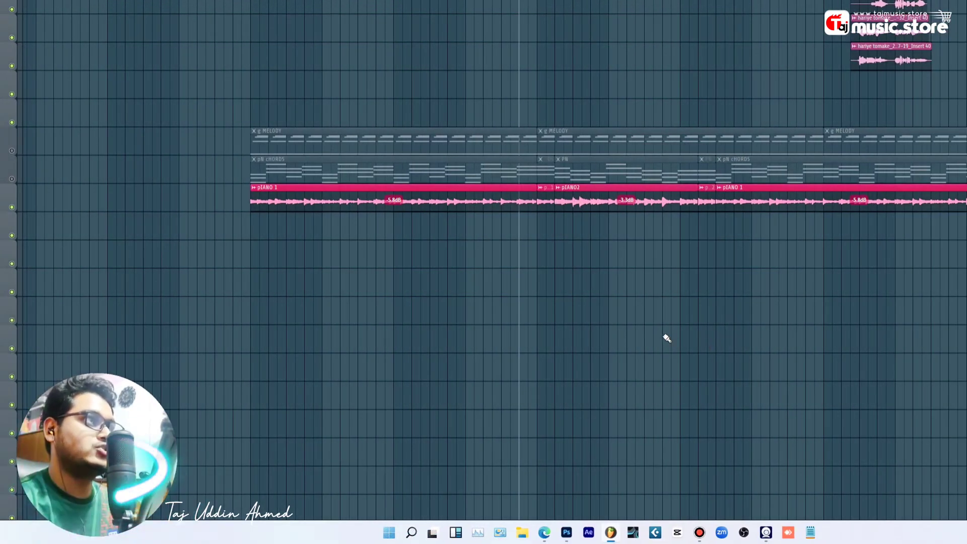
key("space")
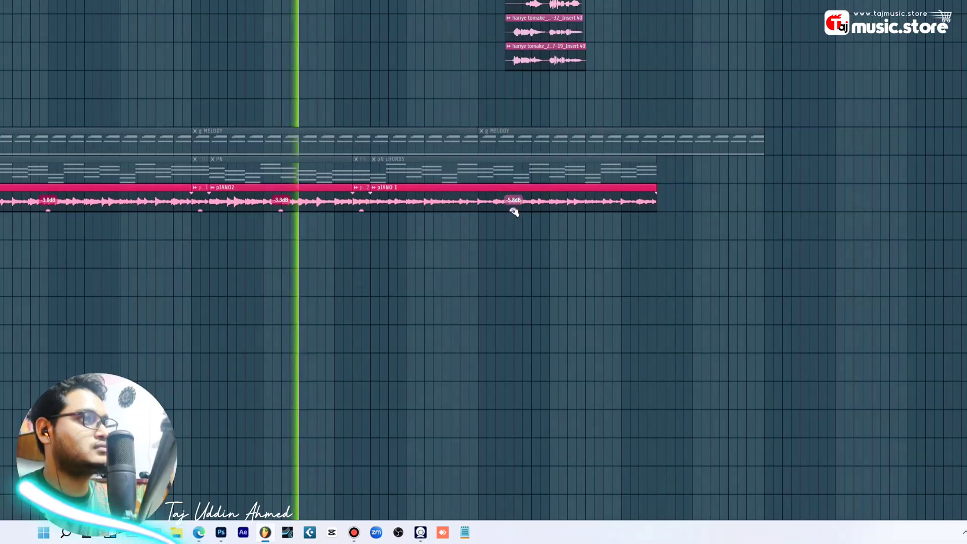
- Set the pIANO 1 clip's gain to exactly -3.0 dB and unmute Tracks 24 and 23
right_click(513, 211)
left_click(543, 238)
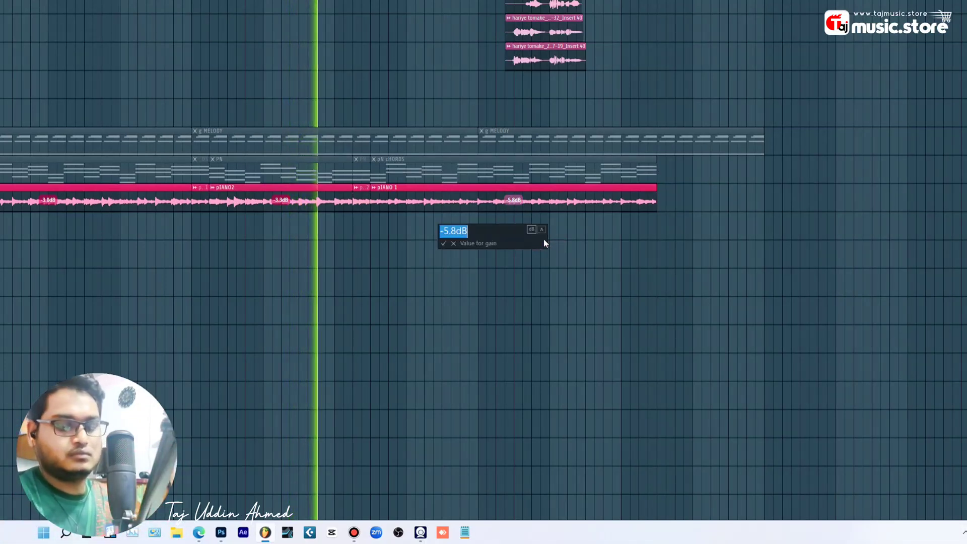
type("-3")
key("Return")
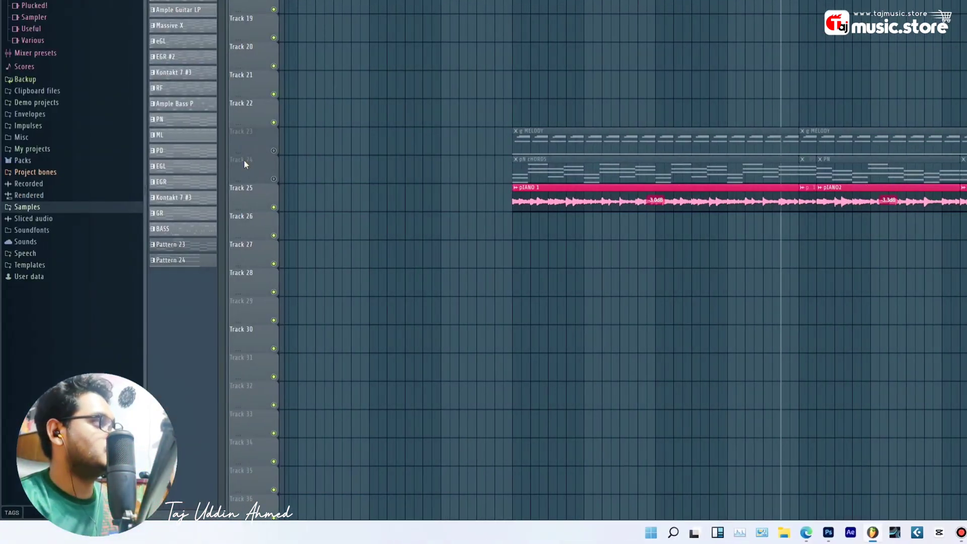
left_click(273, 179)
left_click(275, 152)
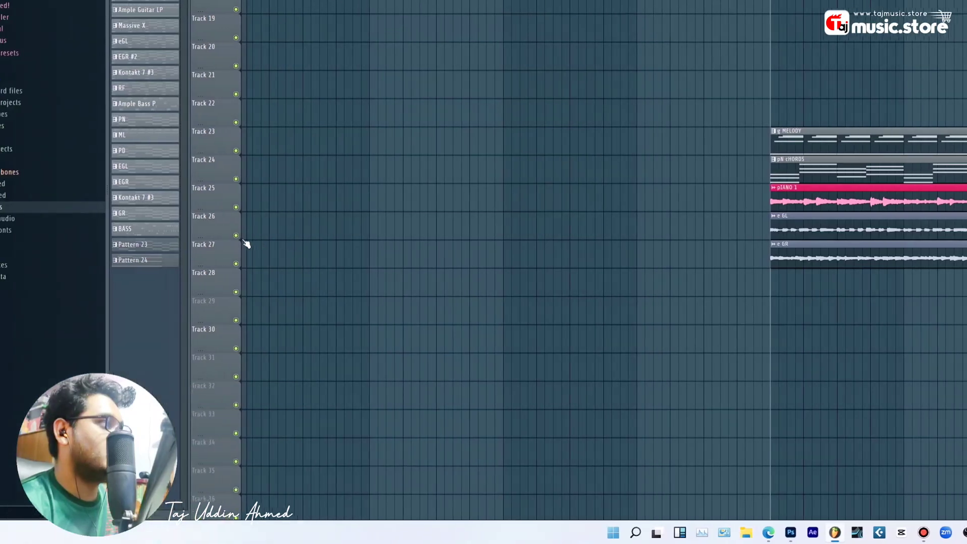
- Solo Track 26, start playback, and unmute Tracks 27, 25, 24 and 23
right_click(236, 235)
key("space")
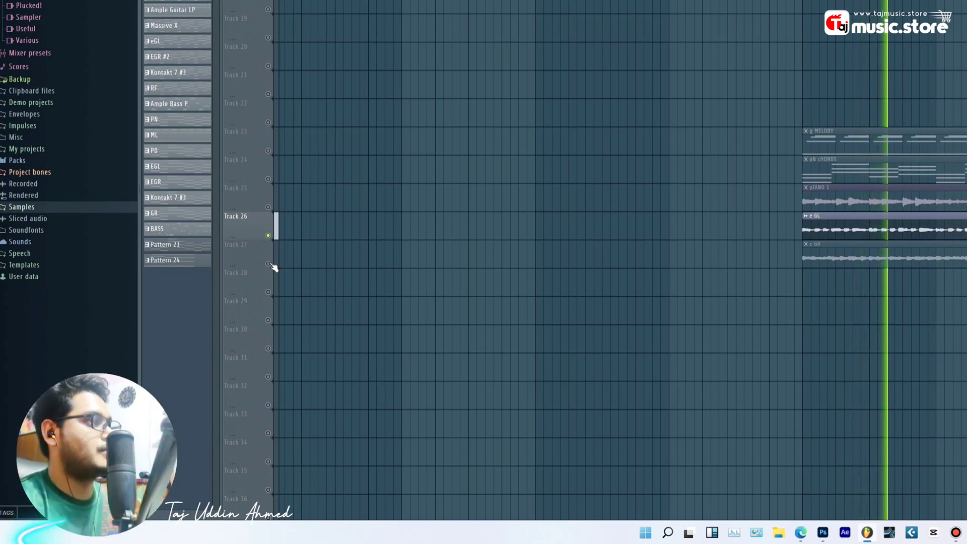
left_click(269, 264)
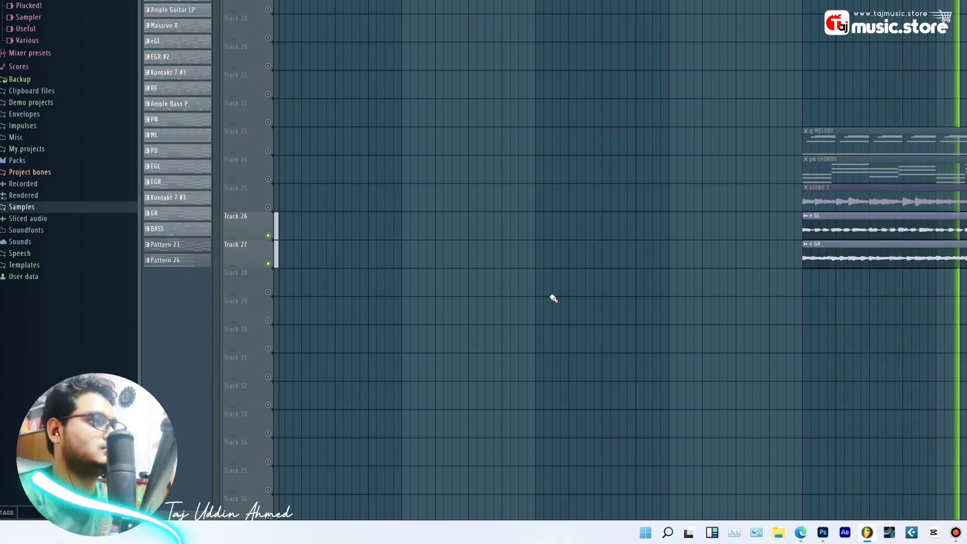
left_click(269, 207)
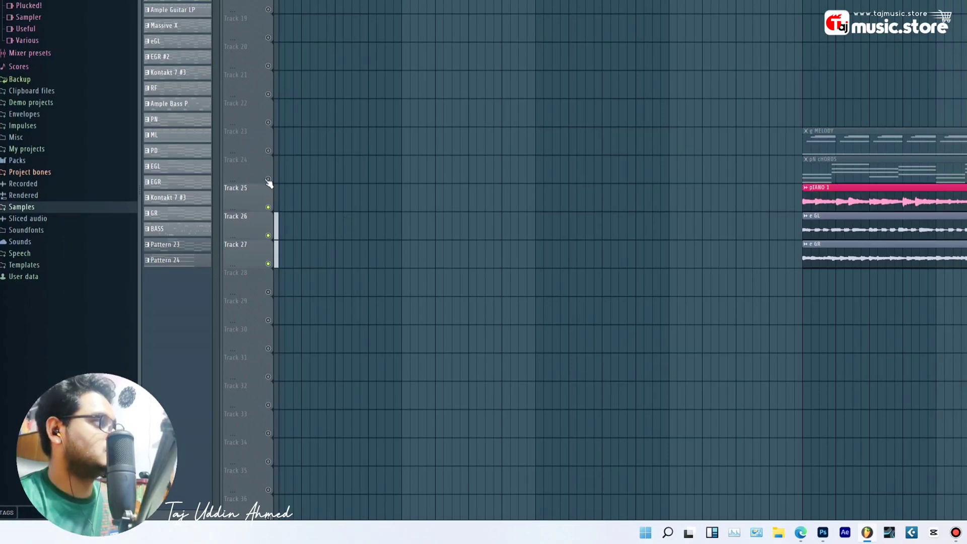
left_click(269, 179)
left_click(268, 151)
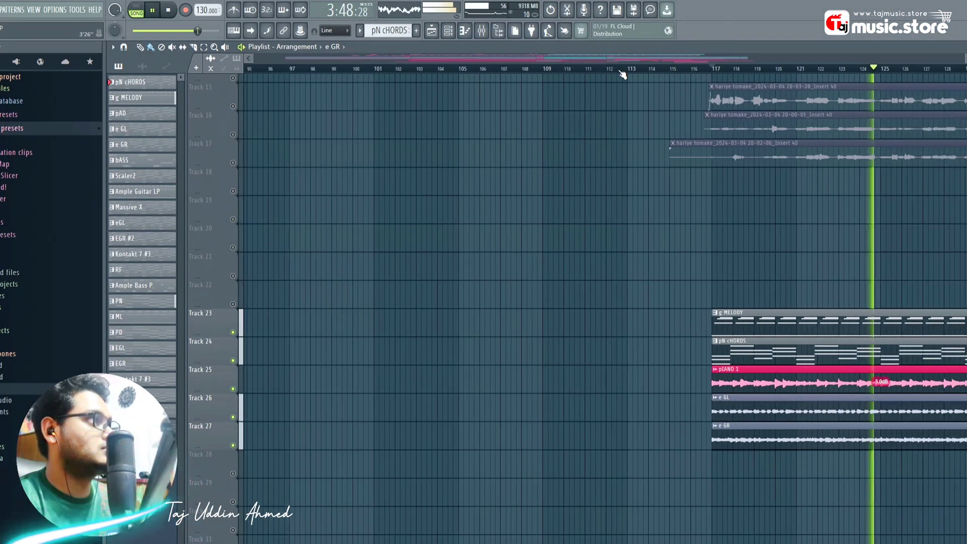
- Clone the e GL and e GR guitar clips further right and trim their starts
scroll(623, 74, "down", 1)
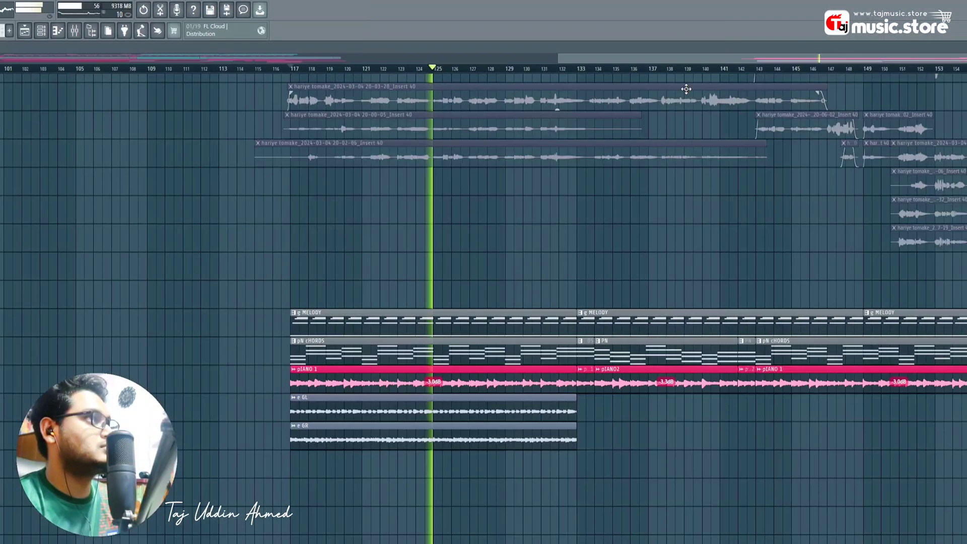
left_click_drag(662, 58, 687, 60)
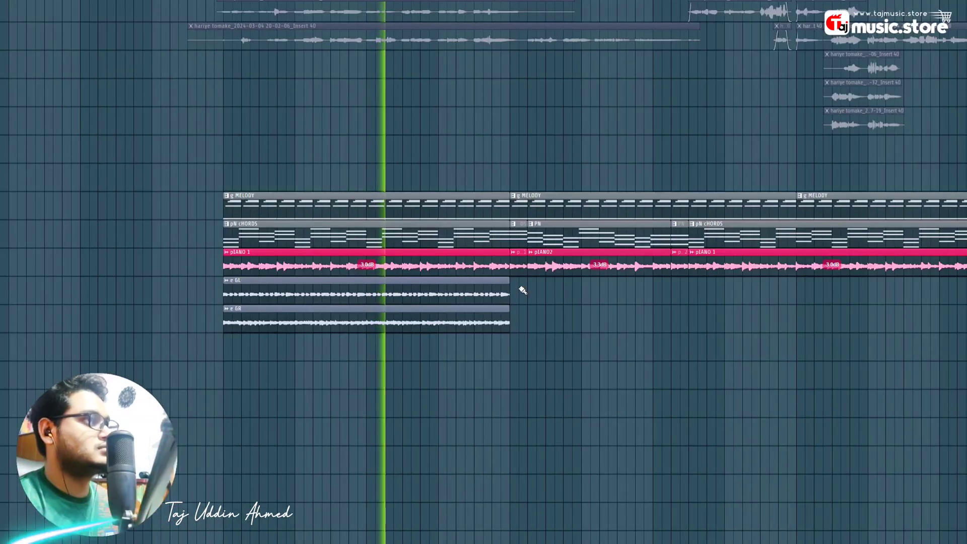
left_click_drag(516, 277, 415, 348)
left_click_drag(455, 283, 474, 280)
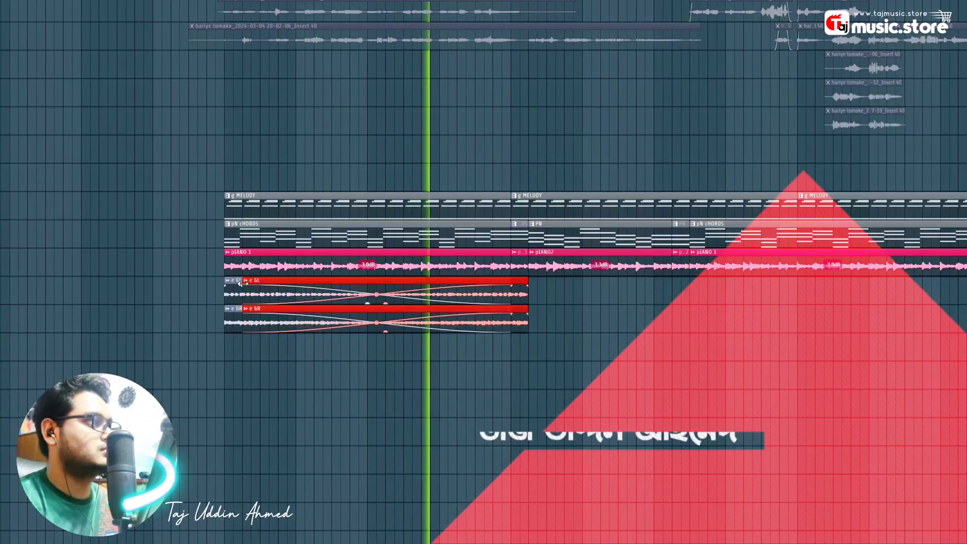
mouse_move(245, 278)
left_mouse_down()
mouse_move(514, 276)
mouse_move(473, 317)
mouse_move(645, 336)
mouse_move(628, 335)
left_mouse_up()
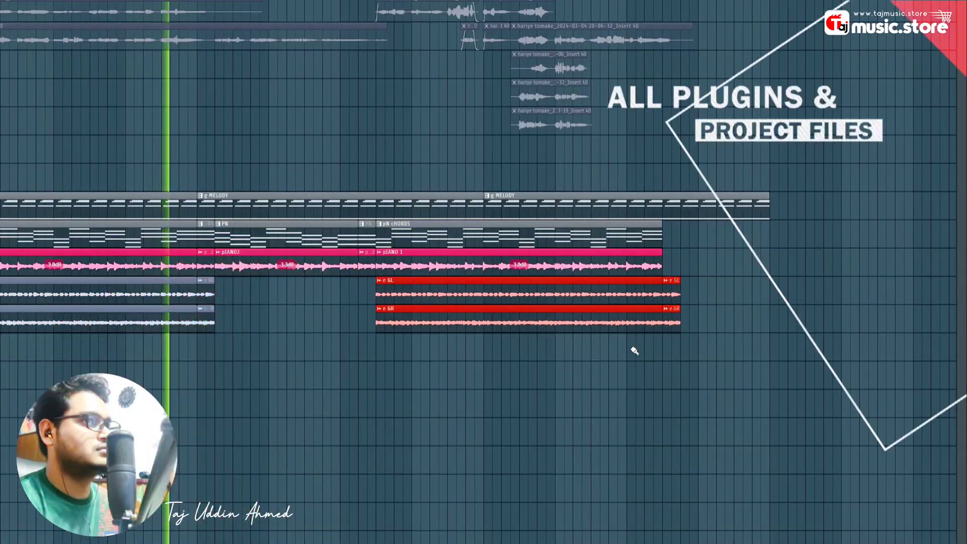
left_click(606, 374)
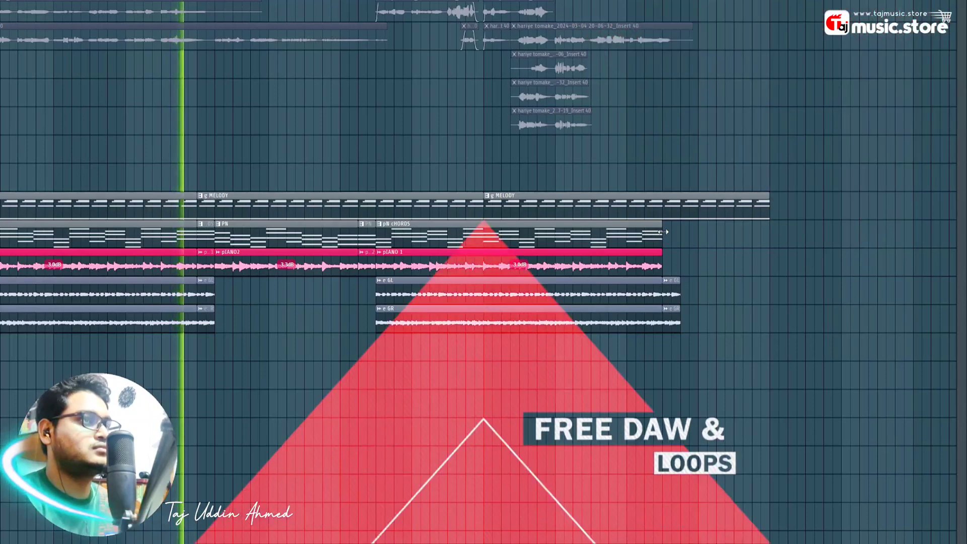
- Clone the pN cHORDS and pIANO 1 clips rightward and trim their starts
mouse_move(668, 231)
left_mouse_down()
mouse_move(579, 262)
mouse_move(592, 238)
mouse_move(583, 238)
left_mouse_up()
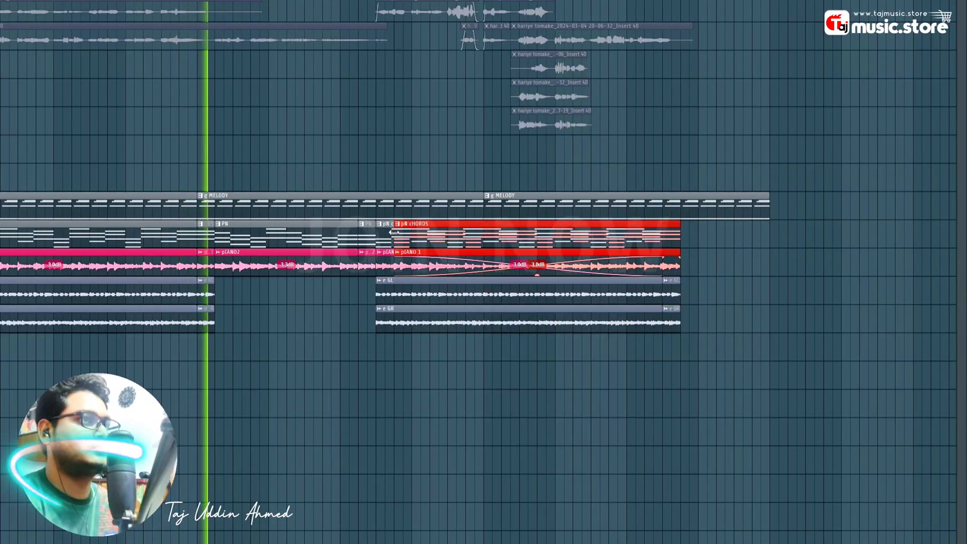
left_click_drag(397, 264, 661, 264)
scroll(453, 410, "down", 1)
left_click(443, 405, "ctrl")
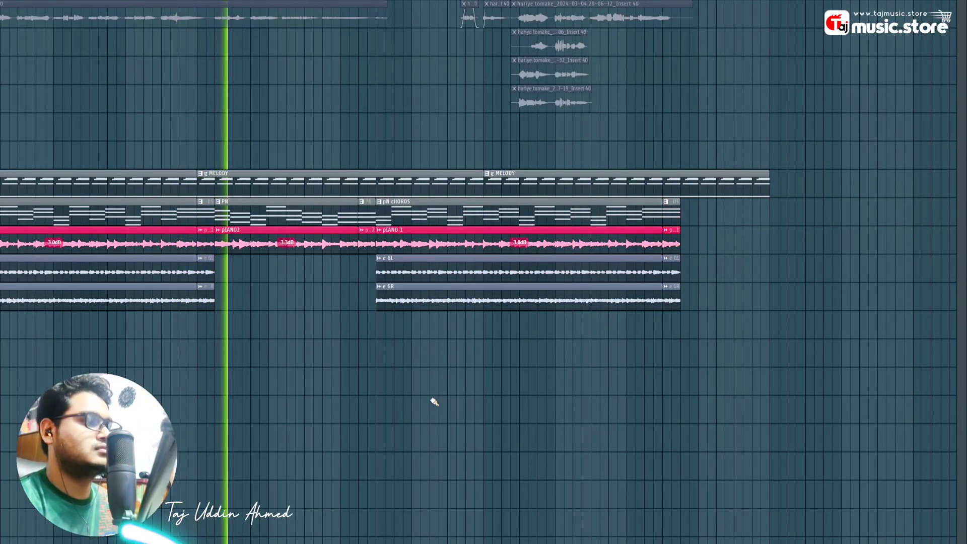
- Stop playback and trim the EGL and EGR clip starts to crossfade under pIANO2
scroll(382, 378, "down", 1)
key("space")
scroll(246, 312, "left", 1)
scroll(245, 304, "left", 1)
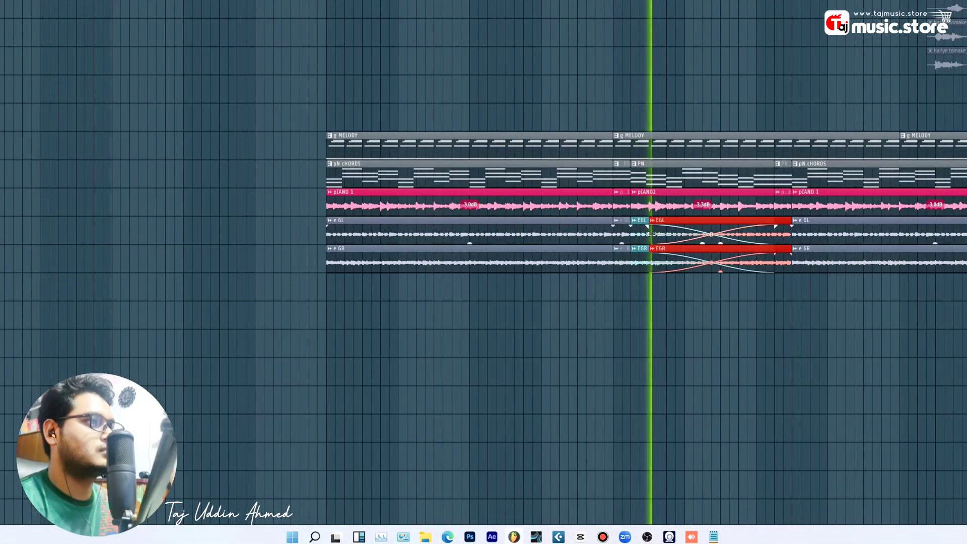
left_click_drag(650, 232, 774, 238)
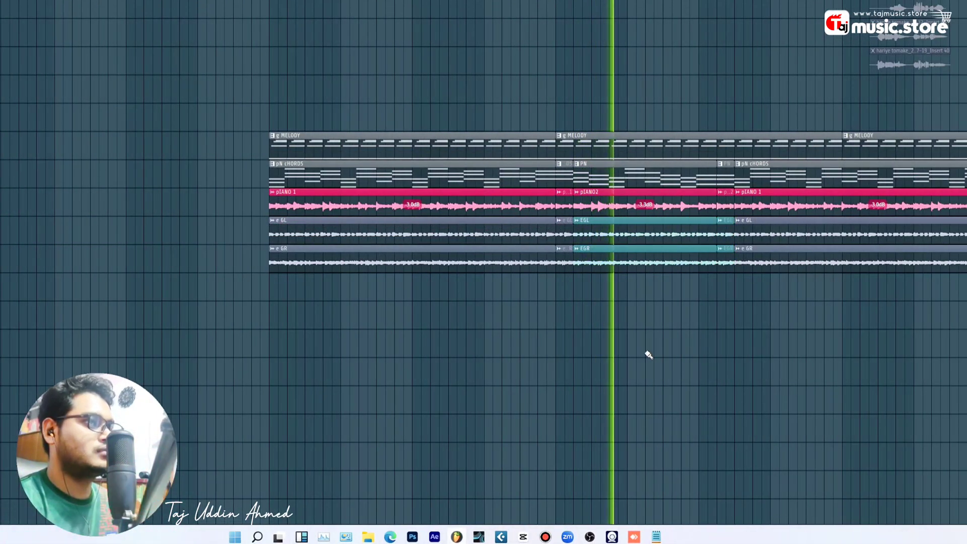
scroll(501, 393, "up", 1)
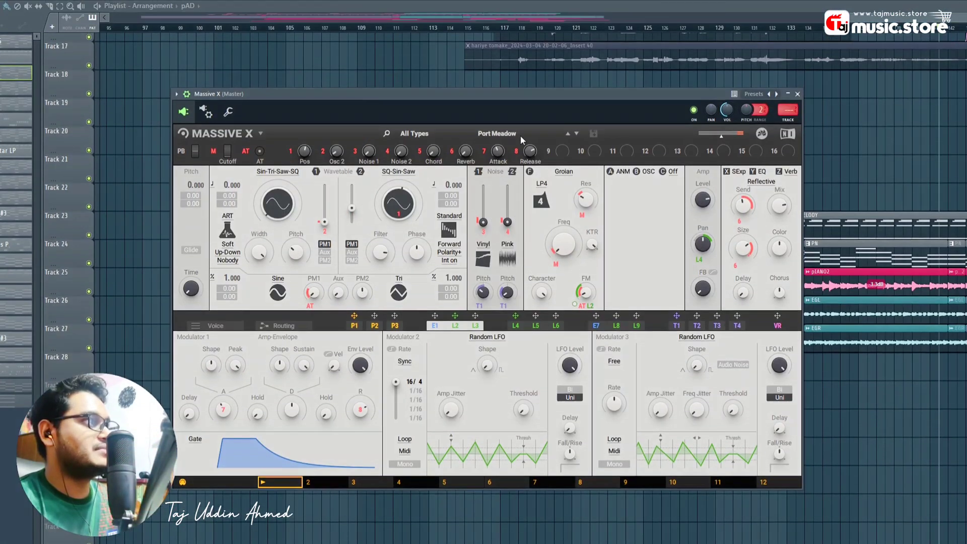
- Load the Port Meadow Synth Pad preset in Massive X, then close the synth and Channel rack
left_click(541, 30)
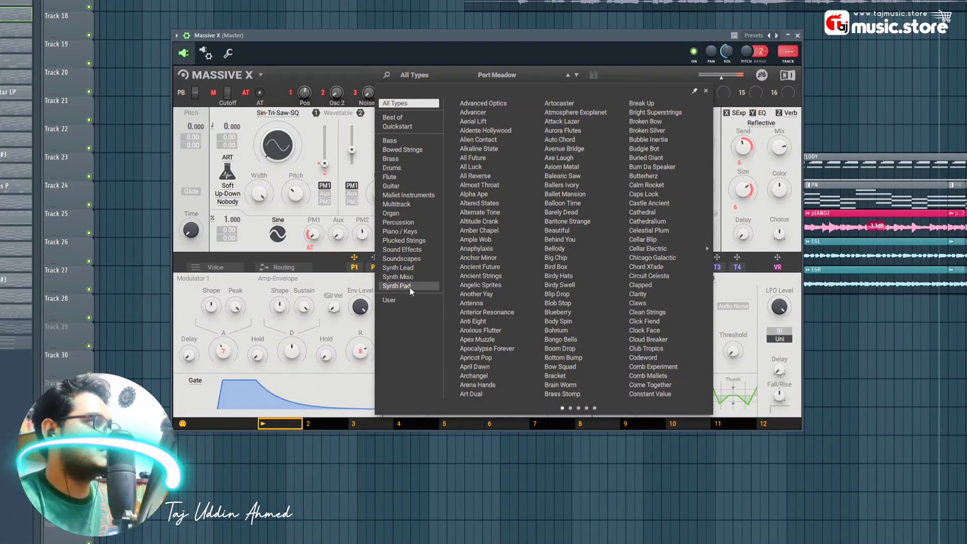
left_click(409, 286)
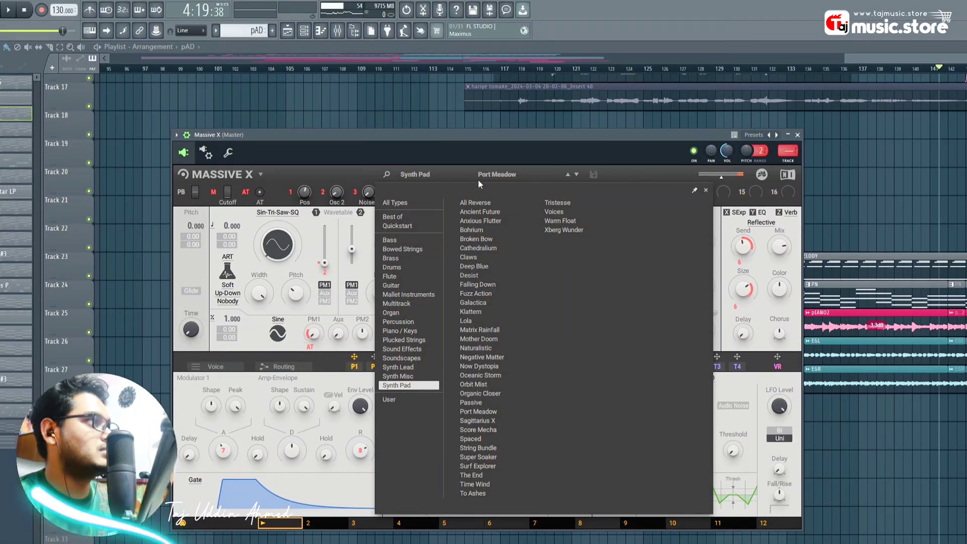
left_click(602, 170)
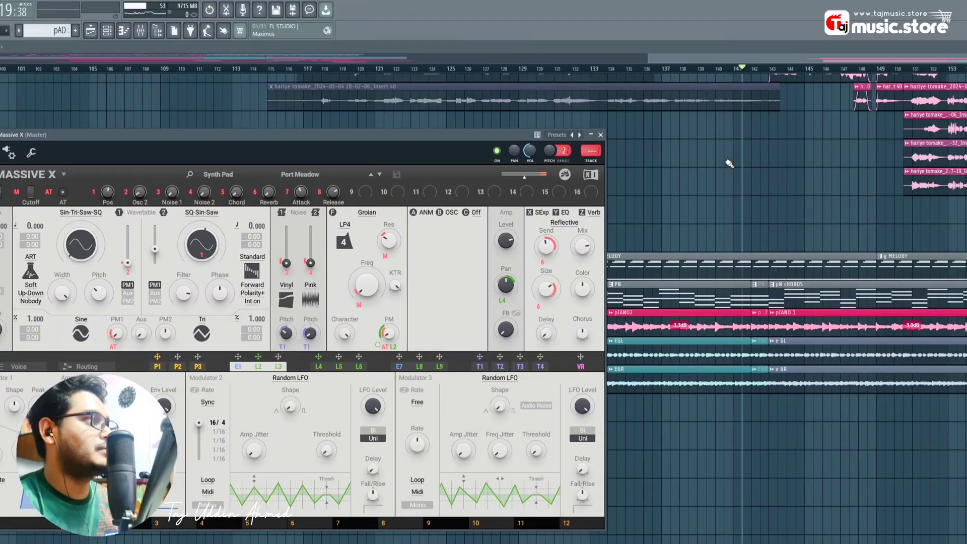
left_click(597, 135)
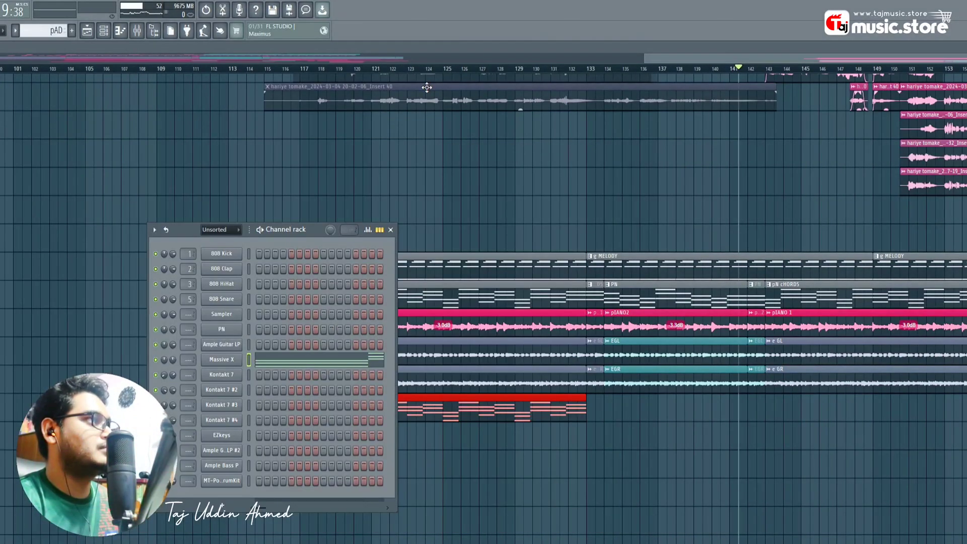
left_click(390, 230)
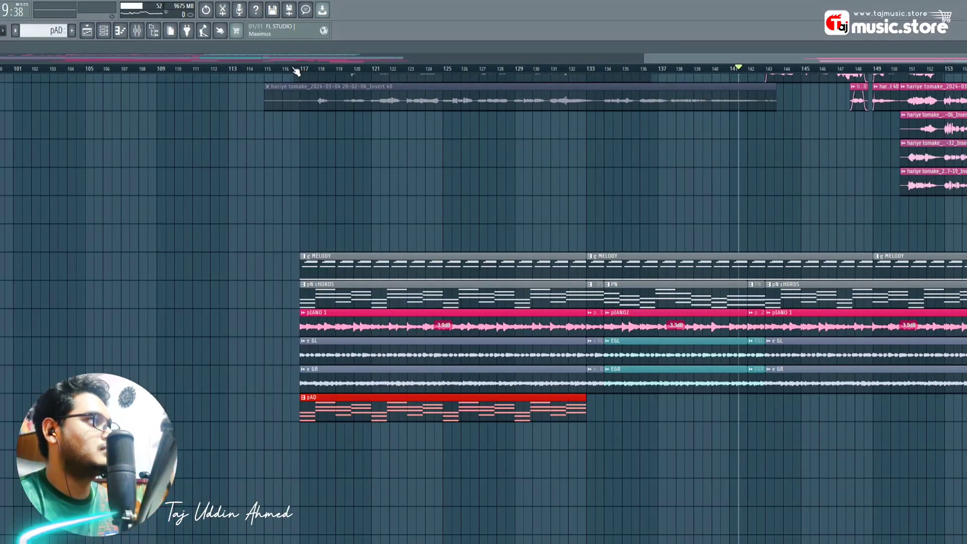
- Play the arrangement to hear the new pAD clip, then stop
key("space")
left_click(543, 456, "ctrl")
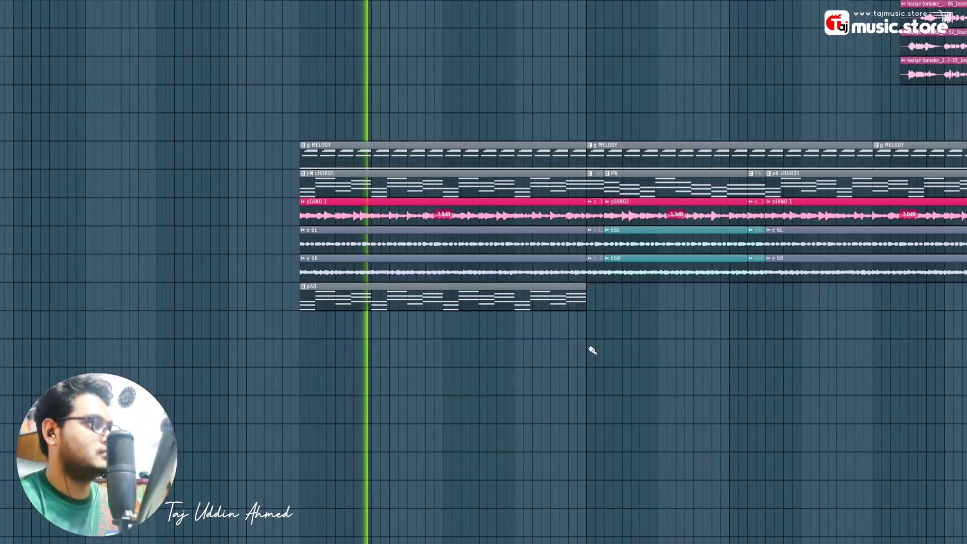
key("space")
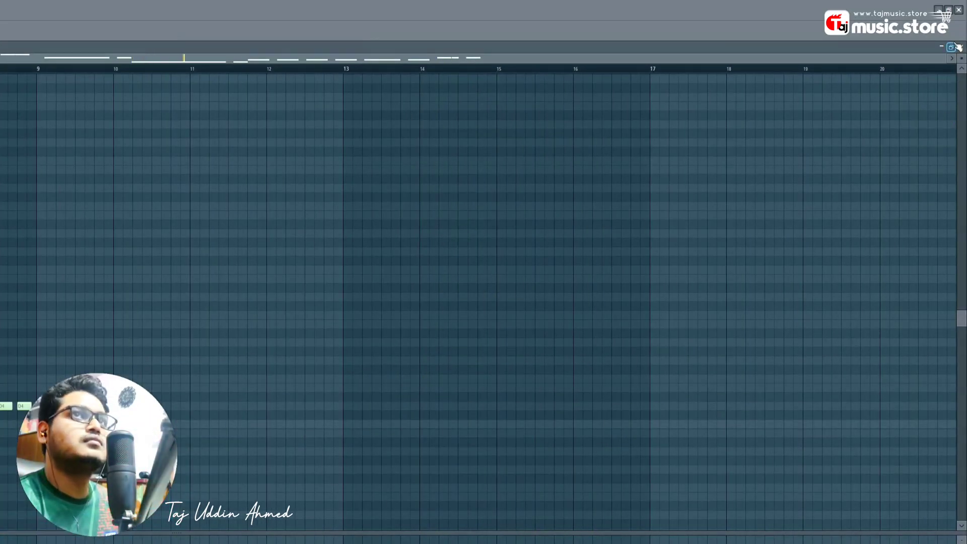
- Restore the bass piano roll to reveal the playlist and play from the later section
left_click(952, 47)
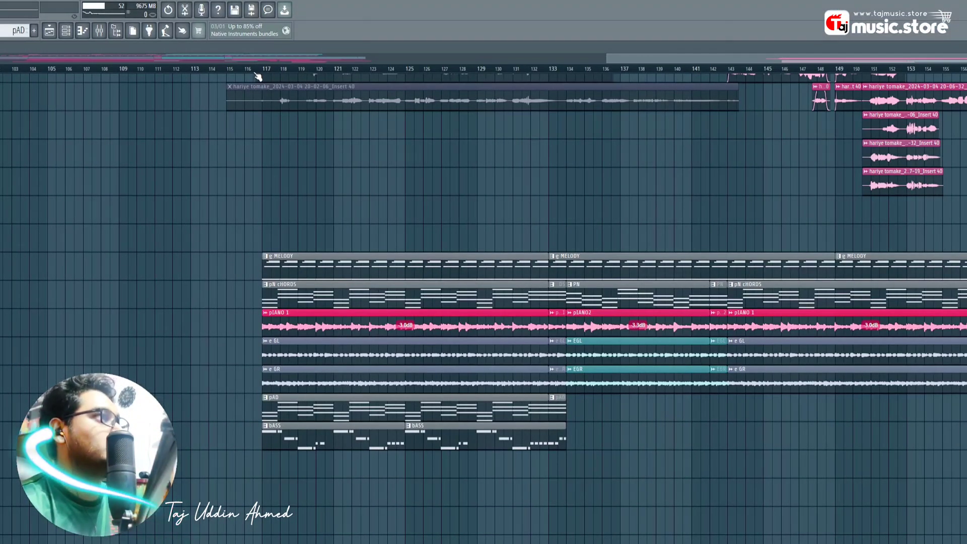
left_click(257, 75)
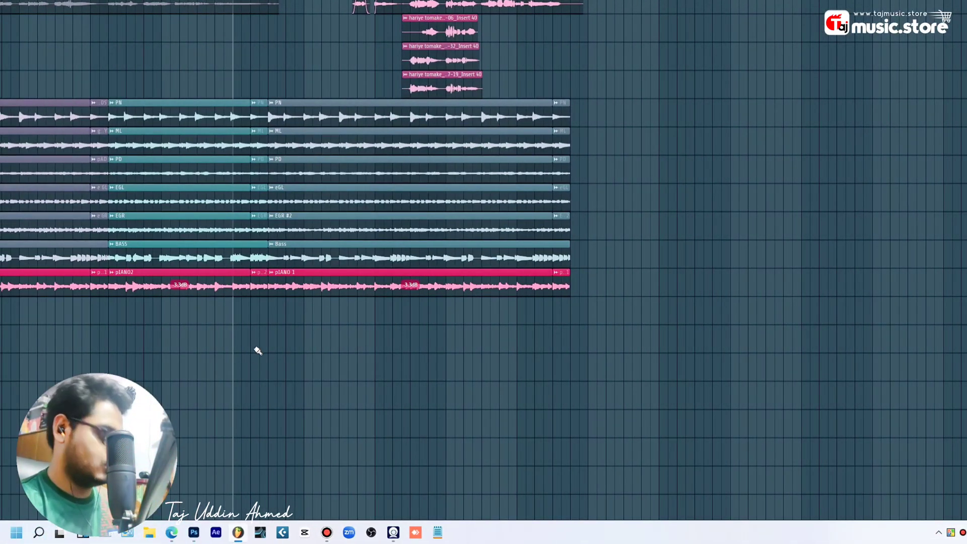
- Paste the GR and RF clips onto the empty track just below pIANO
key("ctrl+v")
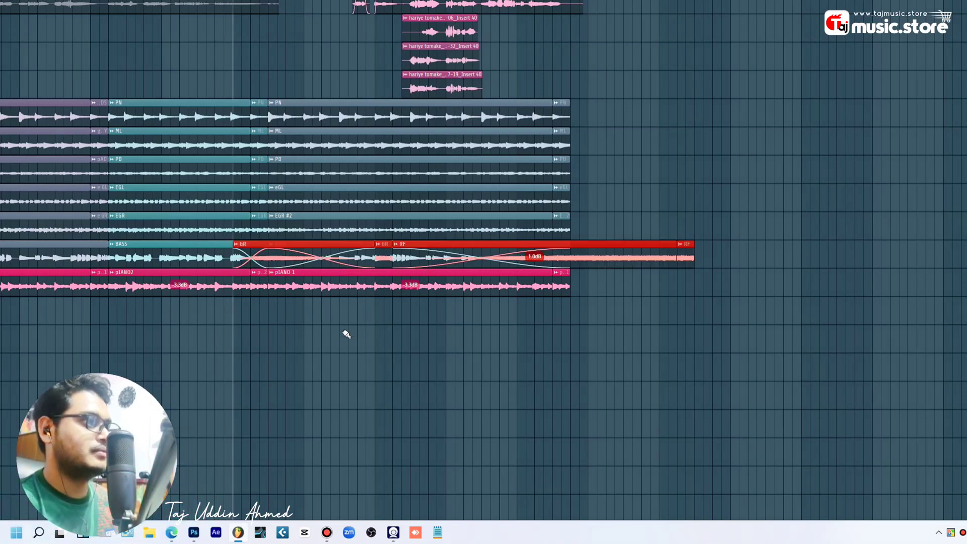
left_click_drag(588, 249, 583, 335)
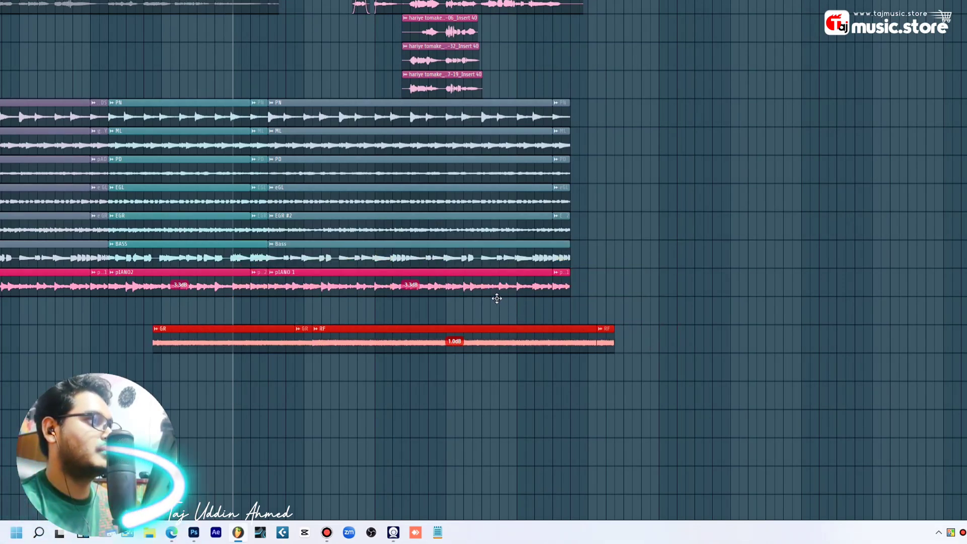
left_click_drag(496, 298, 465, 293)
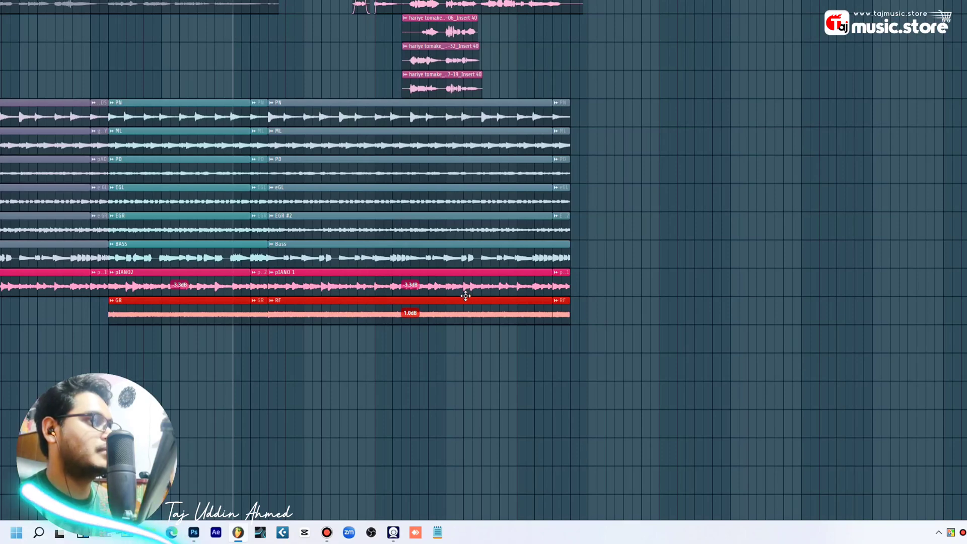
scroll(352, 165, "up", 1)
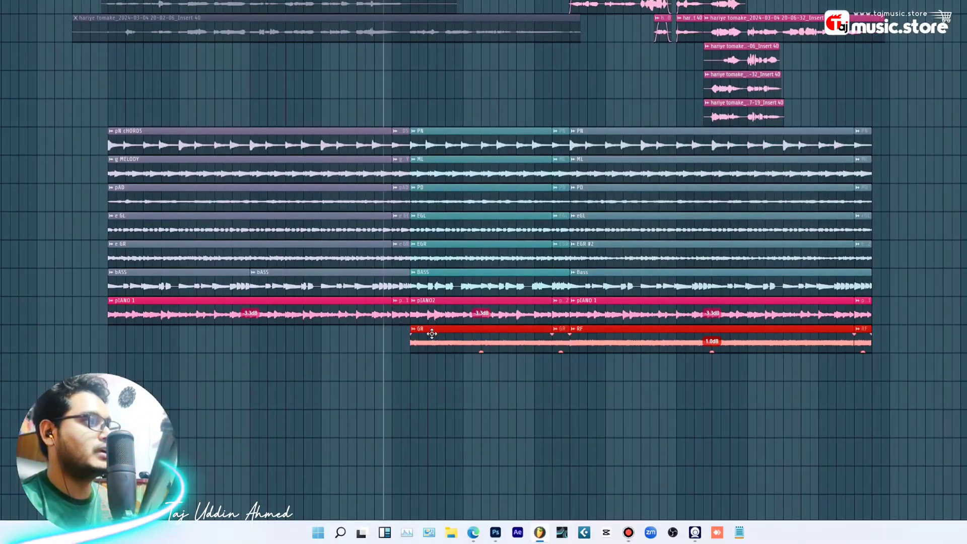
- Check the GR (RF) clip's settings, then stop playback
double_click(432, 333)
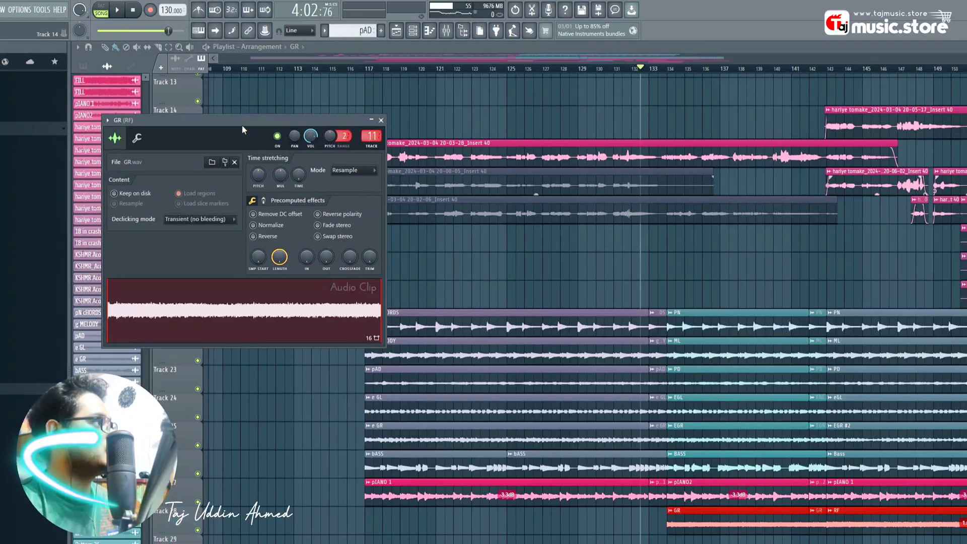
left_click_drag(242, 125, 704, 288)
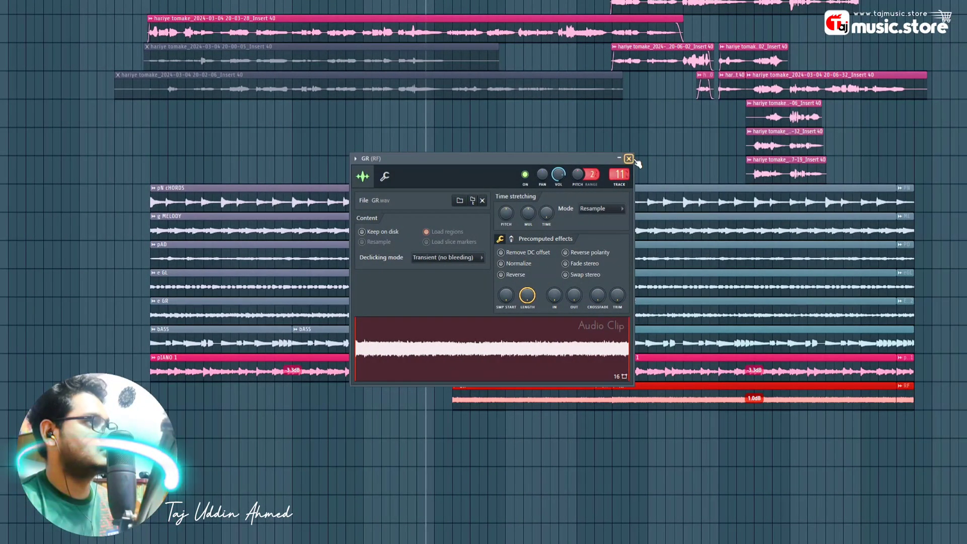
left_click(629, 159)
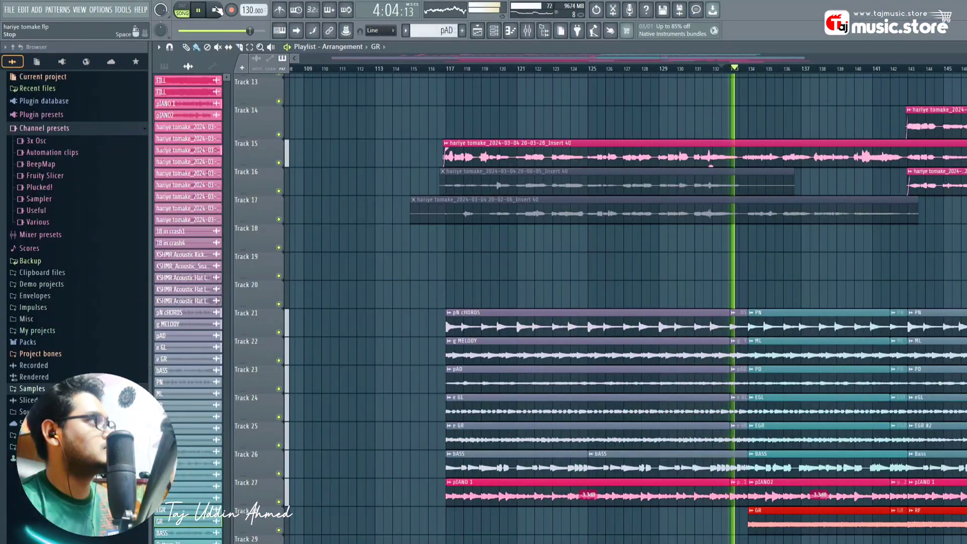
left_click(217, 10)
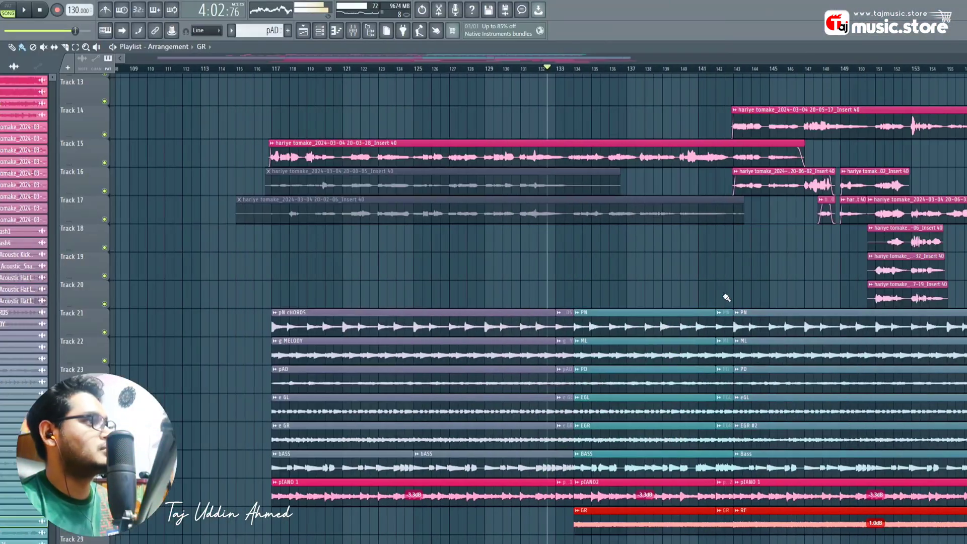
key("space")
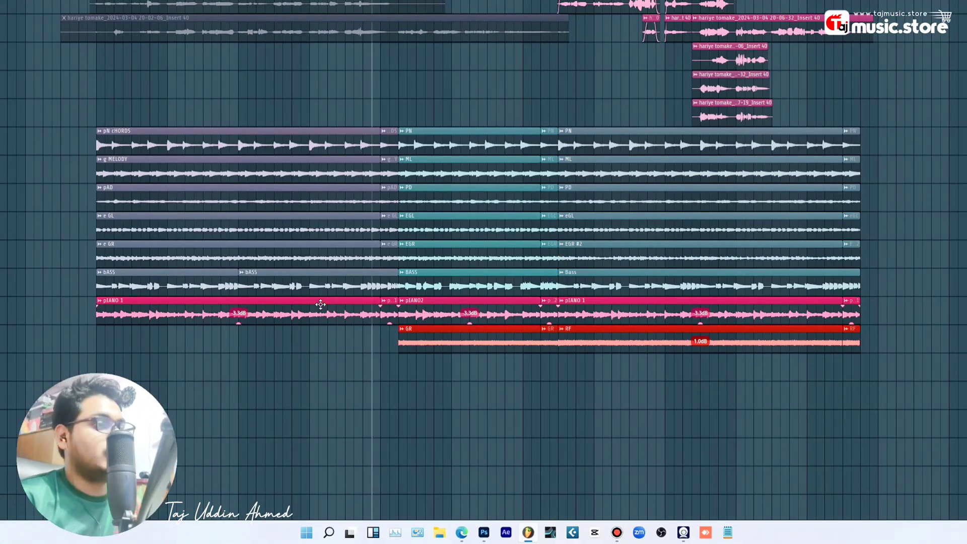
left_click(434, 403, "ctrl")
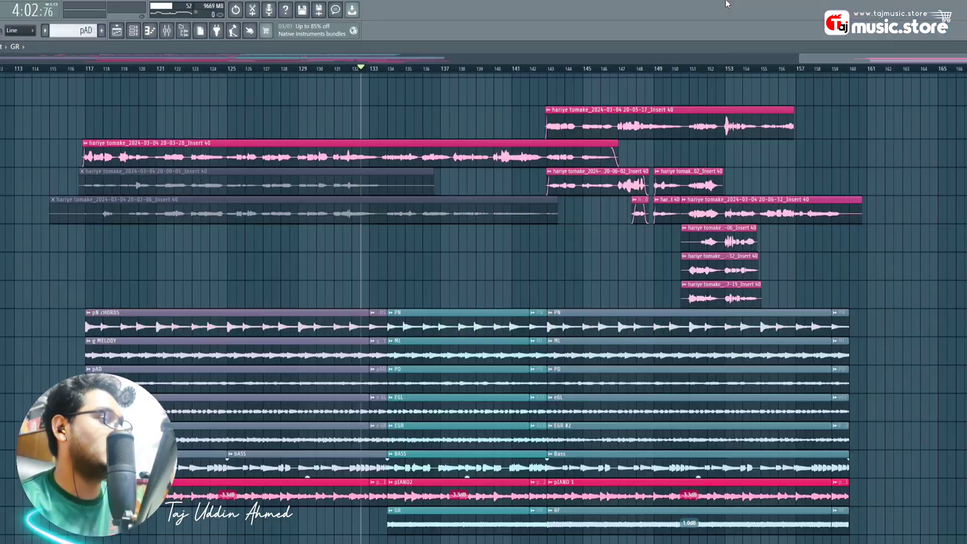
scroll(697, 74, "down", 1)
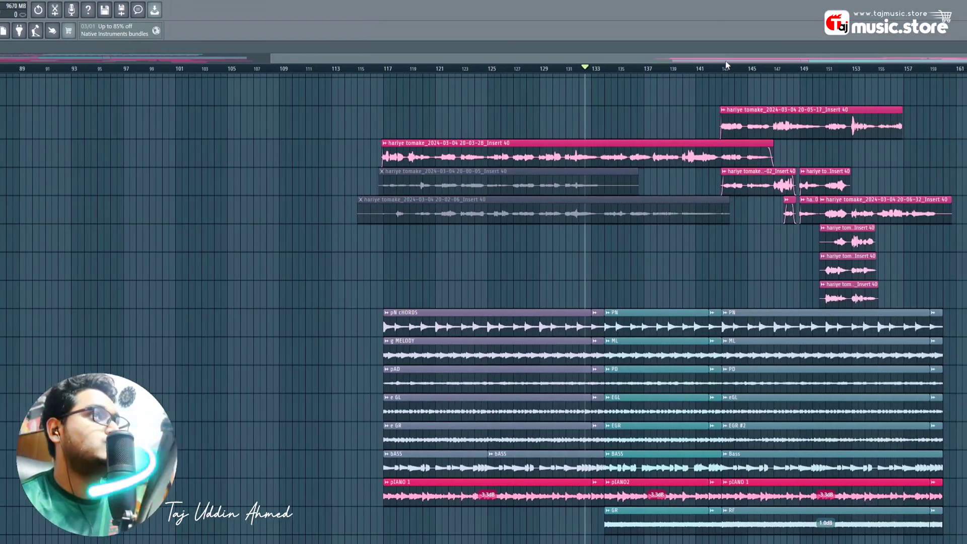
left_click_drag(808, 59, 964, 59)
scroll(311, 78, "up", 1)
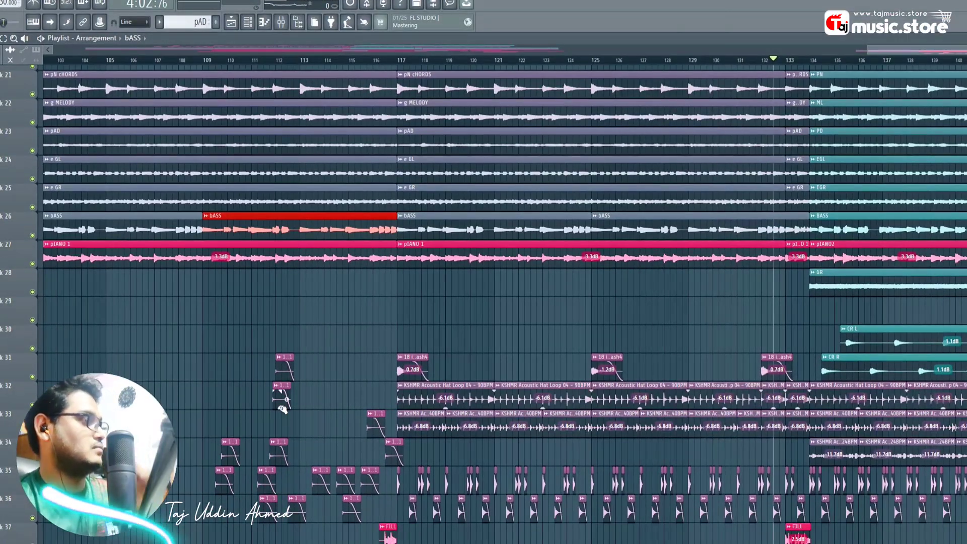
- Play the arrangement from an earlier bar, then stop
scroll(266, 343, "down", 2)
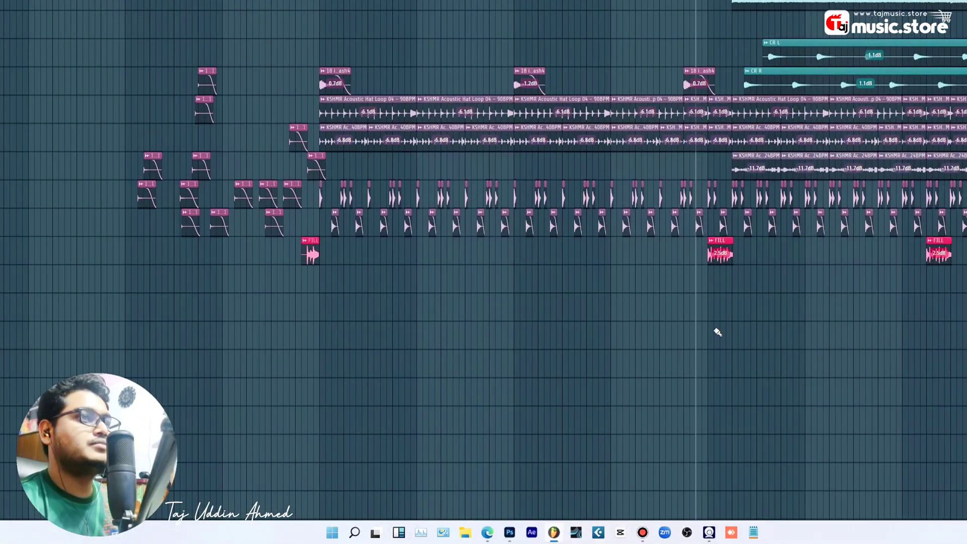
scroll(686, 140, "up", 1)
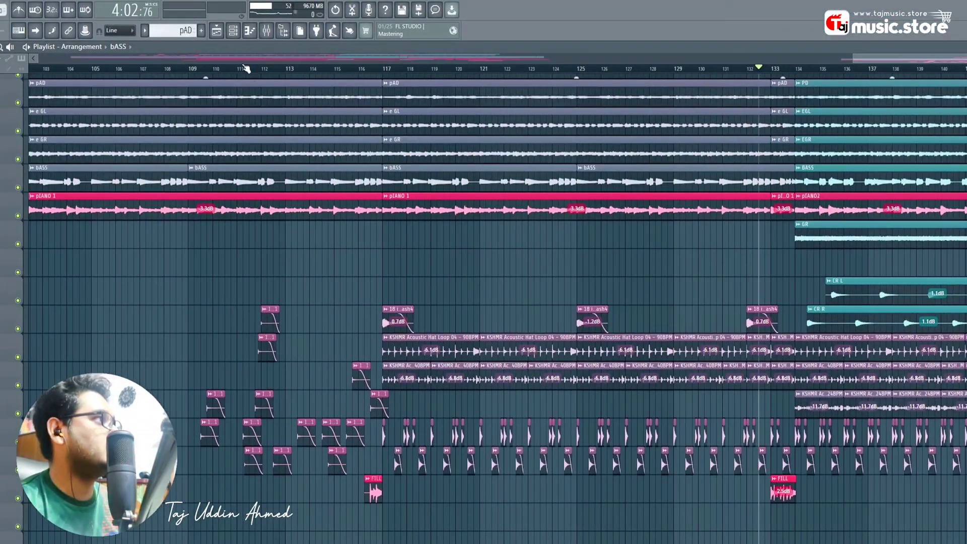
left_click_drag(247, 67, 246, 71)
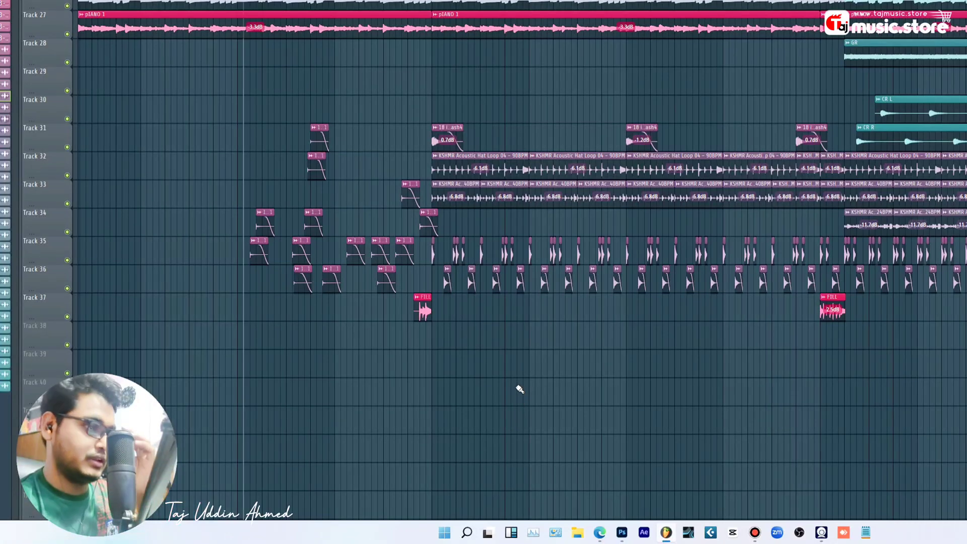
key("space")
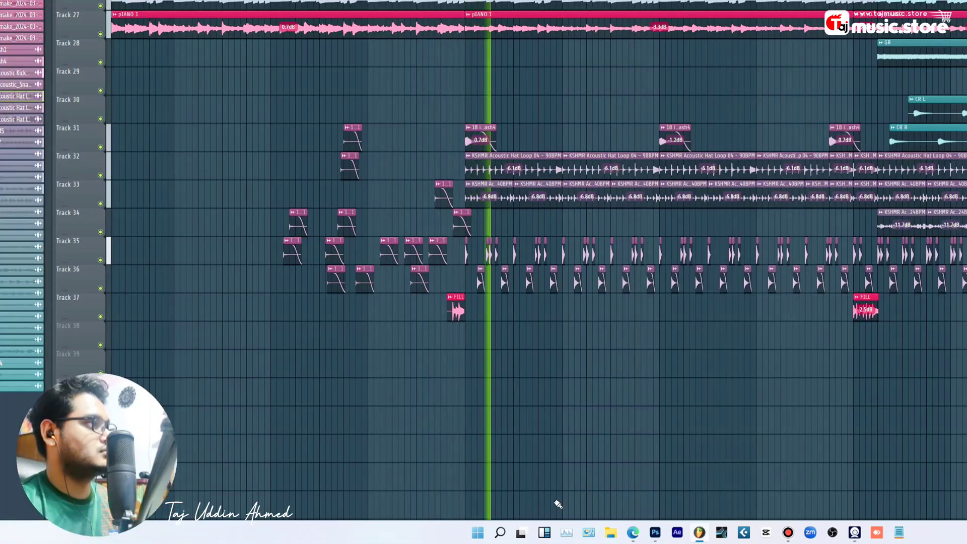
scroll(428, 136, "up", 5)
scroll(396, 136, "up", 7)
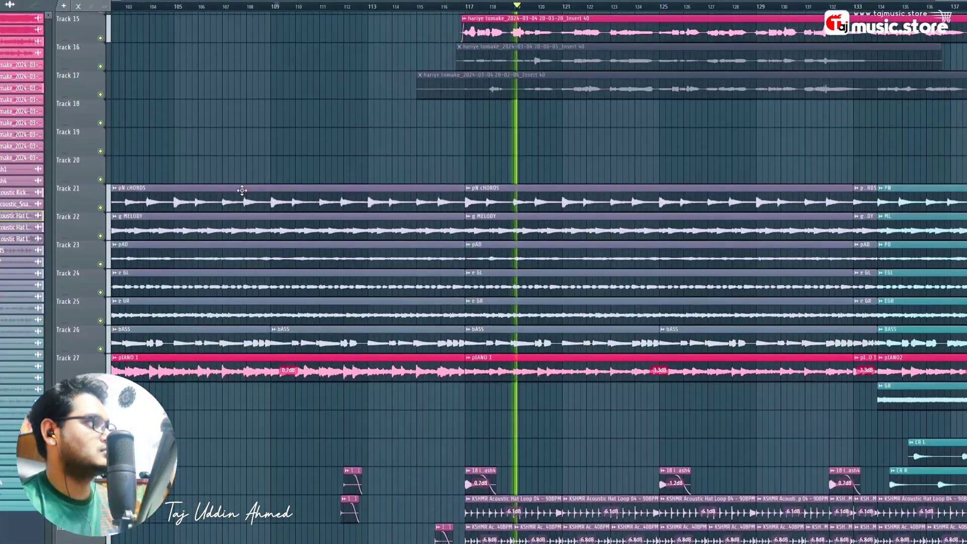
scroll(554, 152, "down", 10)
key("space")
- Set the play position to bar 117 and solo Tracks 35, 36 and 37
left_click(580, 69)
scroll(612, 75, "up", 4)
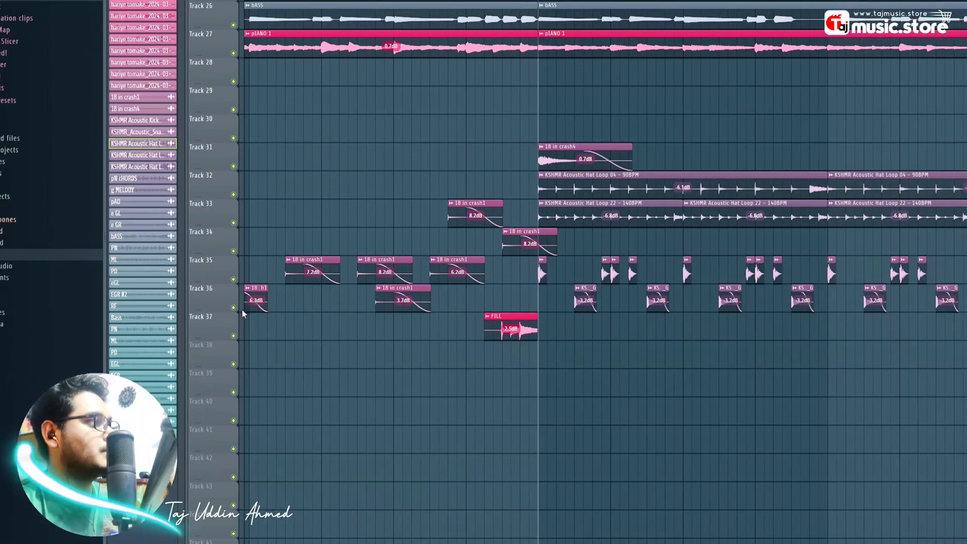
right_click(234, 308)
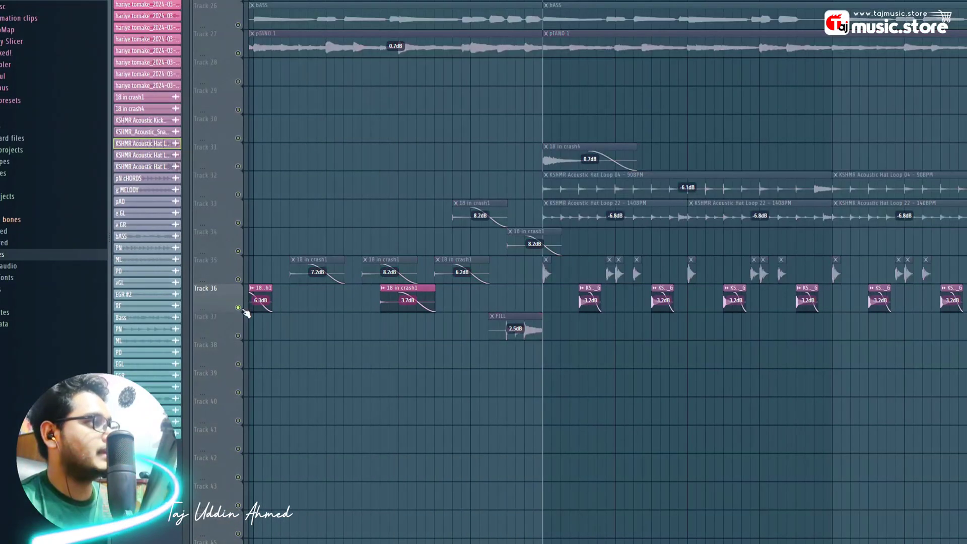
right_click(238, 335)
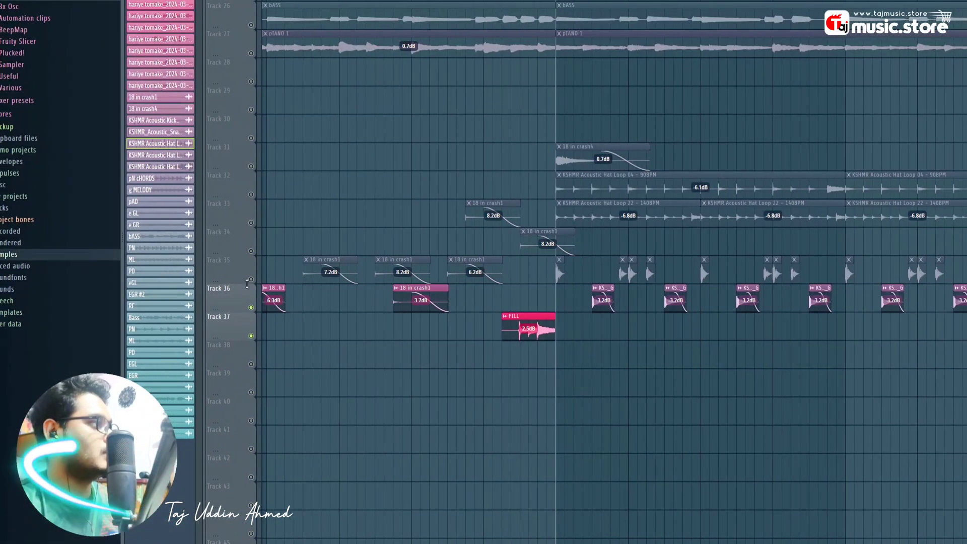
right_click(237, 279)
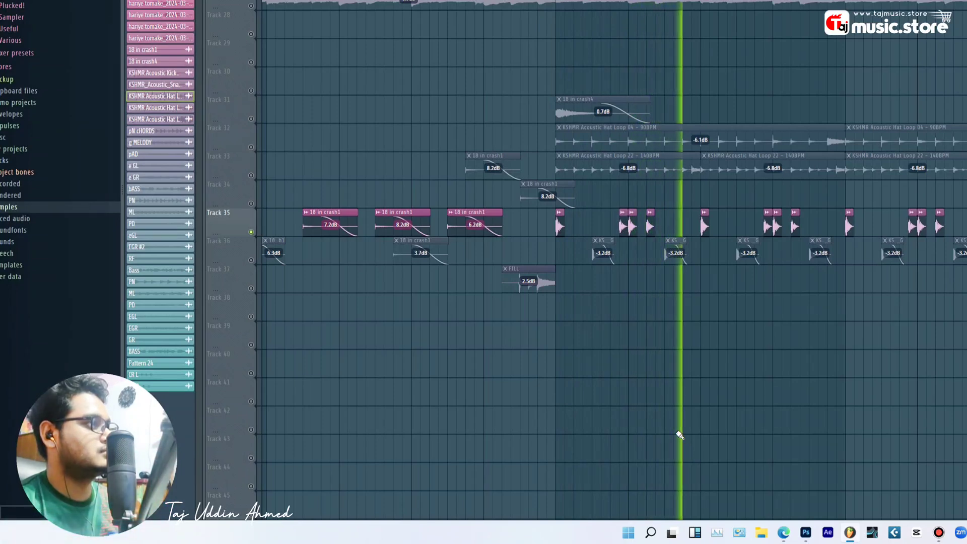
left_click(251, 260)
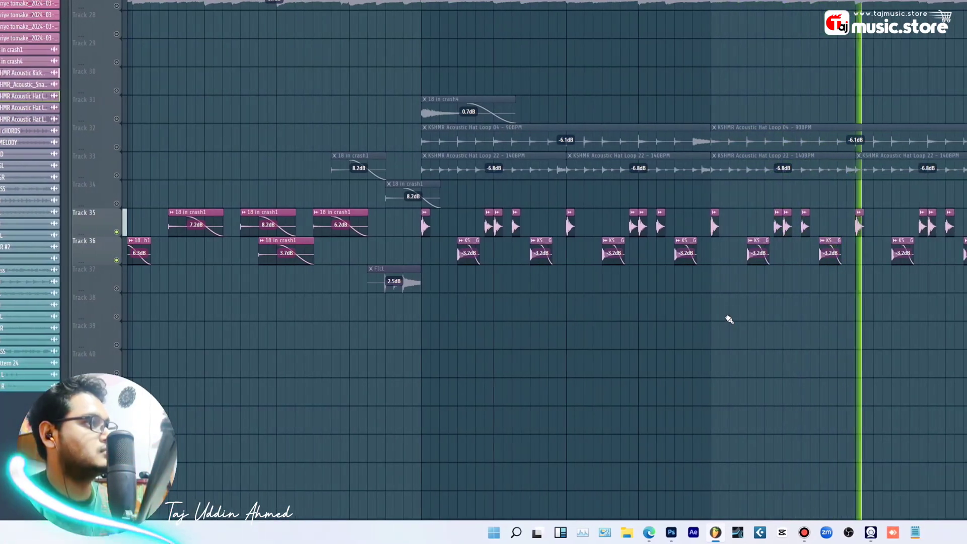
- Add Tracks 33 and 32 to the soloed group and play from bar 116
key("space")
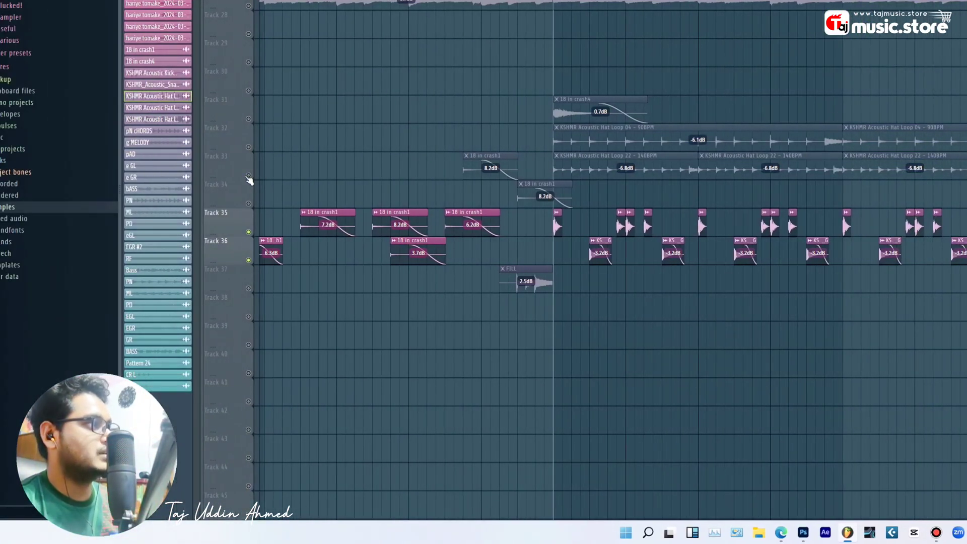
left_click(248, 176)
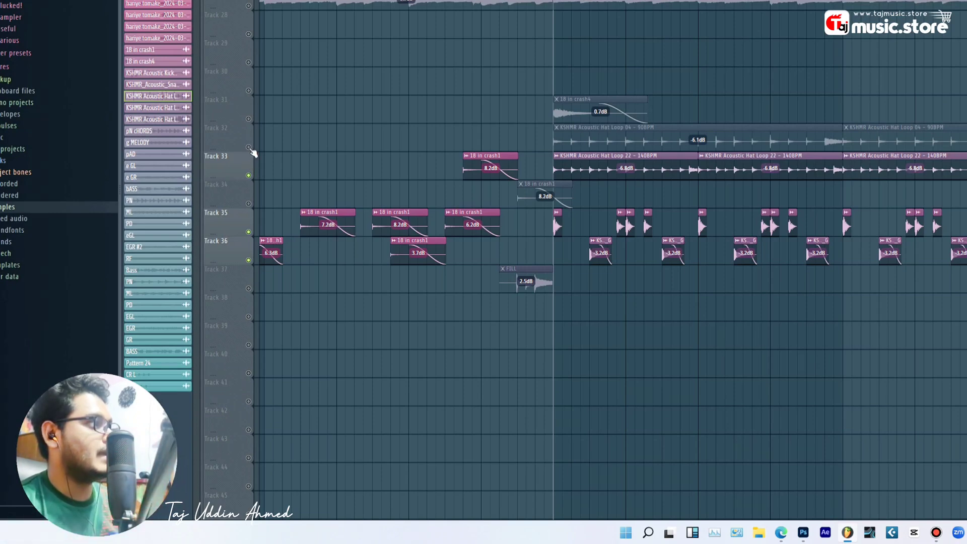
left_click(249, 148)
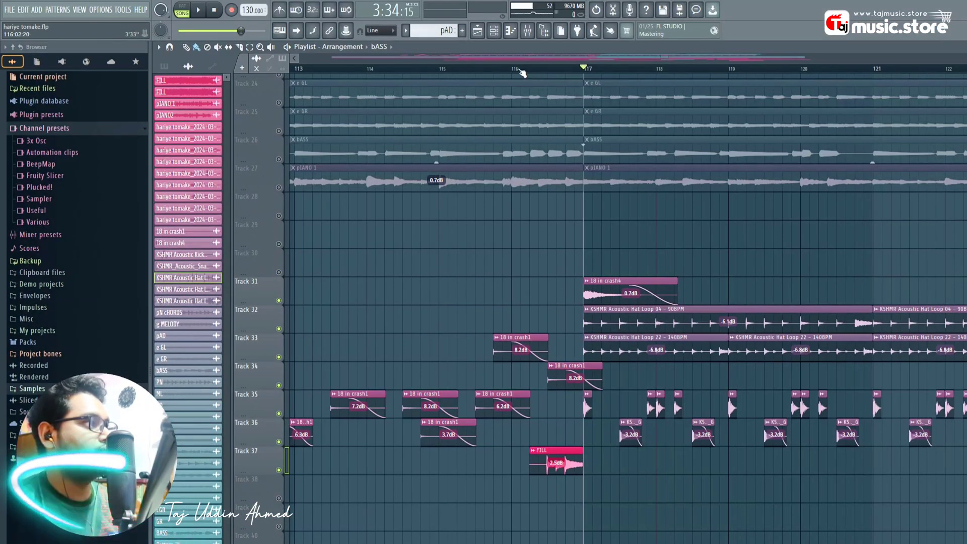
left_click(521, 71)
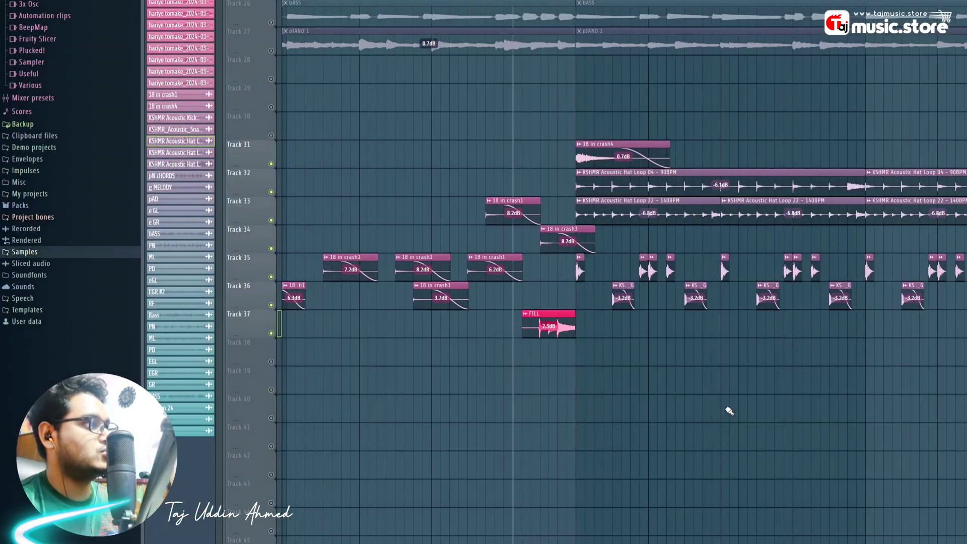
key("space")
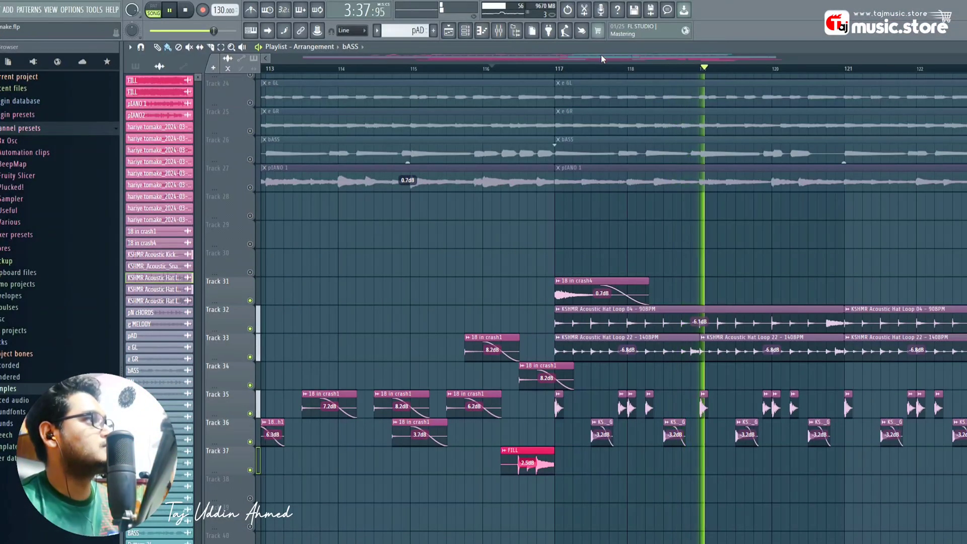
- Put the playback start marker near bar 132.75 and zoom the playlist in
left_click(630, 58)
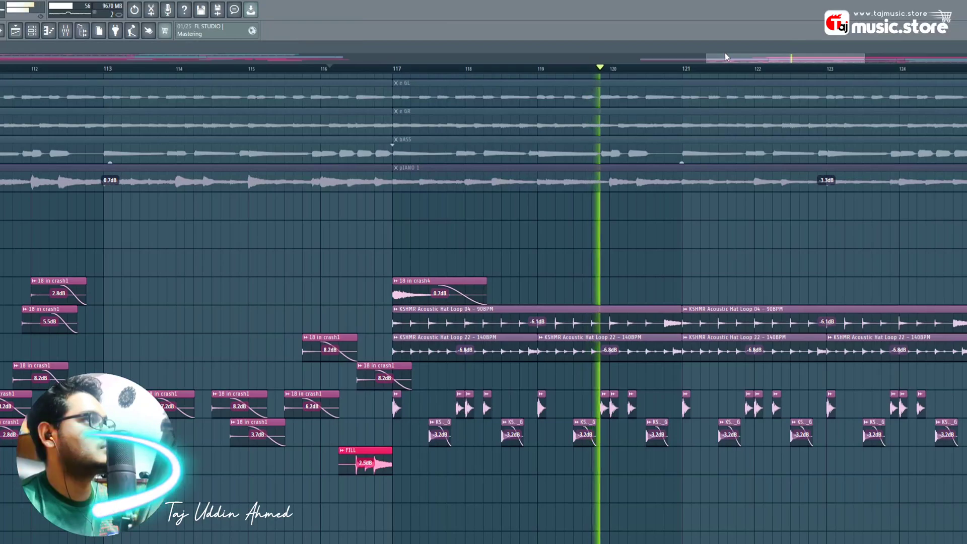
mouse_move(731, 58)
left_mouse_down()
mouse_move(667, 61)
mouse_move(760, 56)
mouse_move(741, 56)
left_mouse_up()
scroll(602, 72, "down", 3)
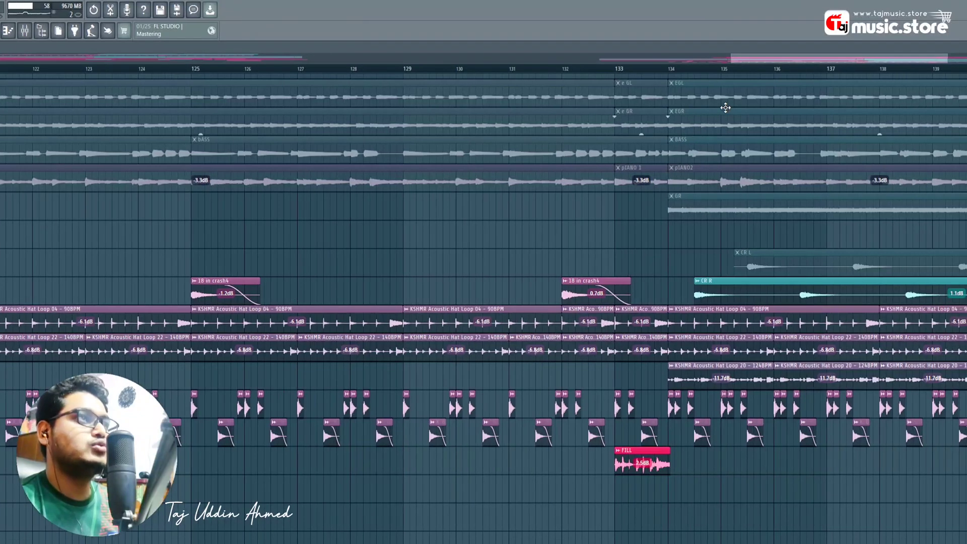
left_click(601, 70)
left_click_drag(763, 59, 804, 63)
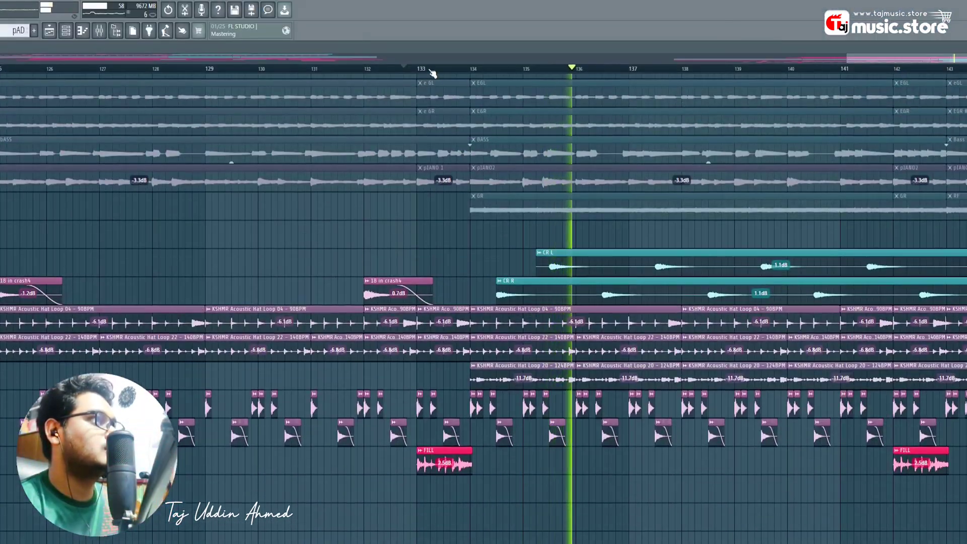
scroll(432, 76, "up", 5)
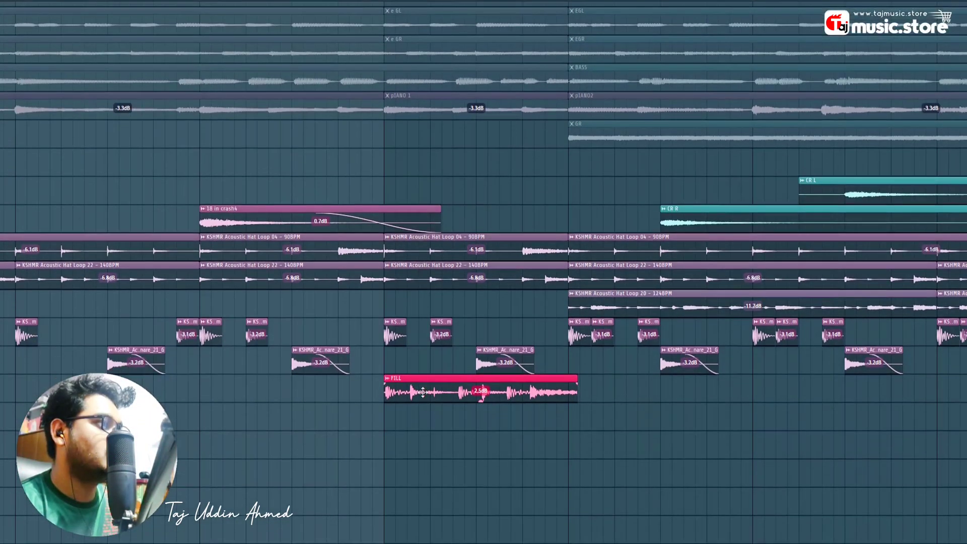
- Reset the FILL clip's pitch to its default
double_click(419, 460)
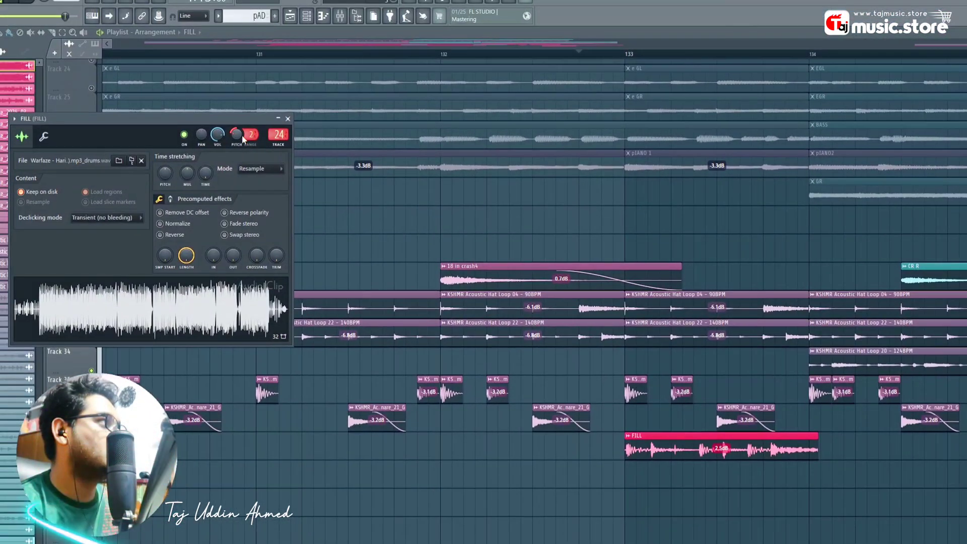
right_click(242, 136)
left_click(256, 143)
left_click(288, 119)
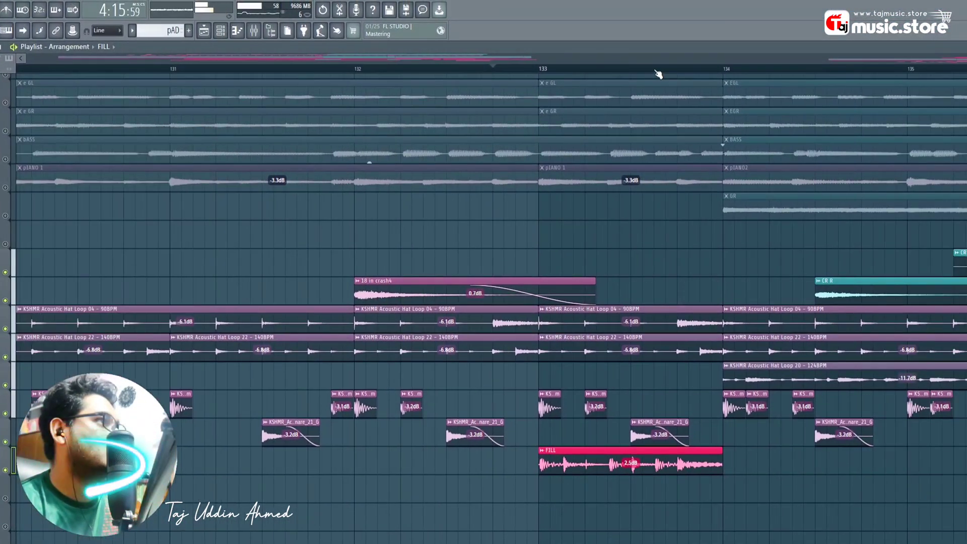
scroll(659, 74, "down", 5)
- Replay the FILL transition from just before bar 133
key("space")
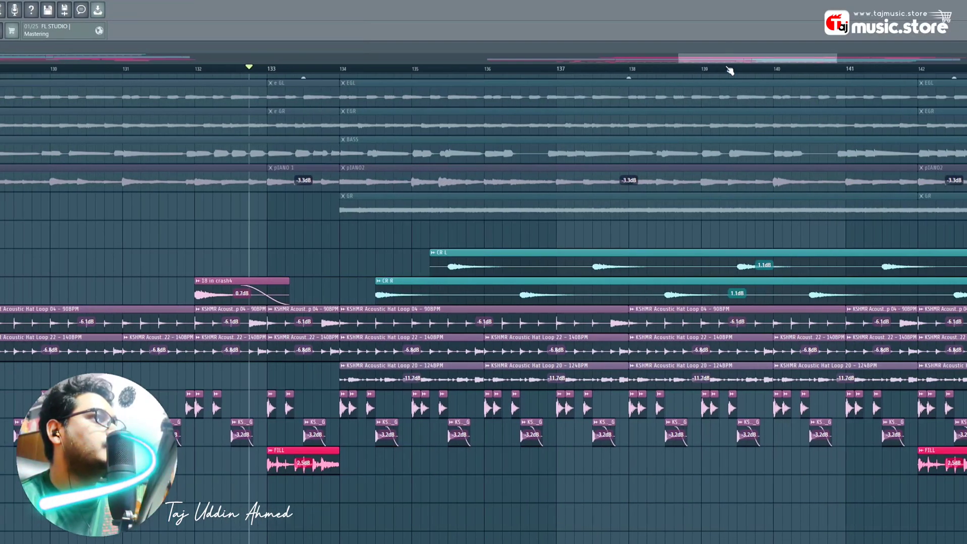
left_click_drag(902, 61, 919, 61)
key("space")
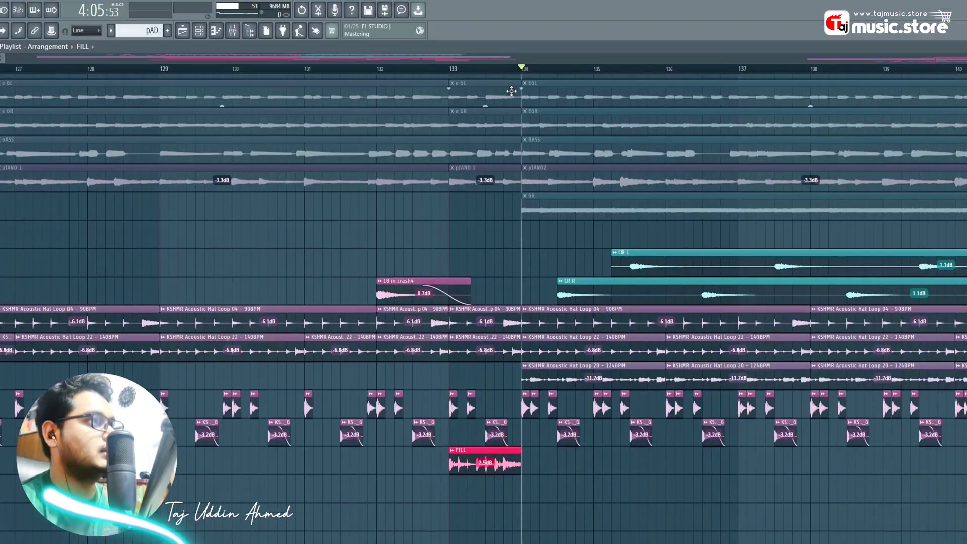
scroll(534, 72, "up", 4)
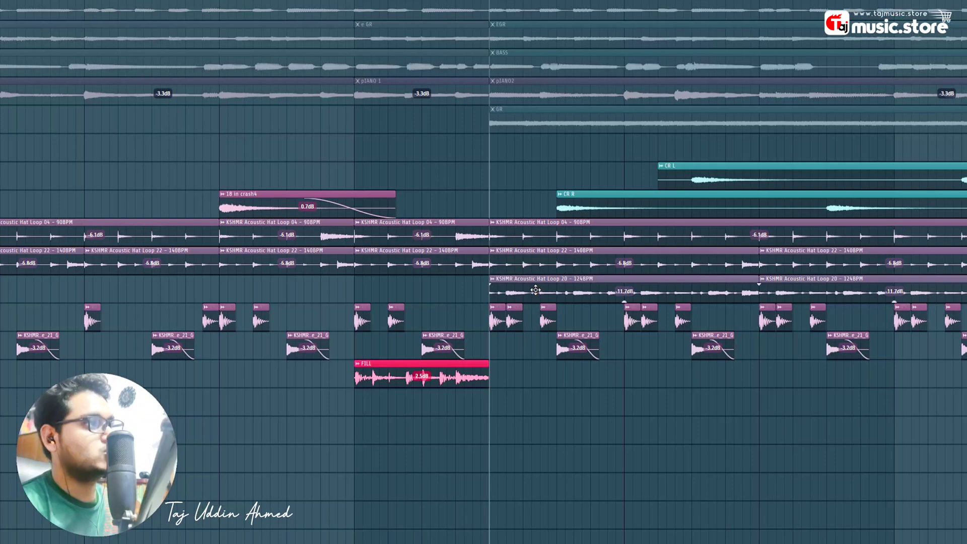
- Inspect the 124BPM hat loop and CR R crash clip settings, then play from bar 134
double_click(600, 287)
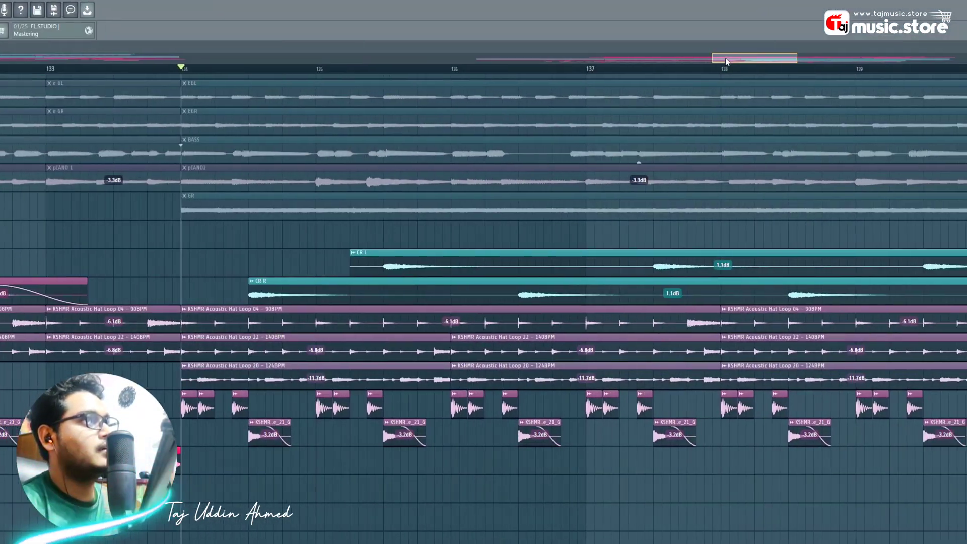
left_click_drag(793, 59, 806, 59)
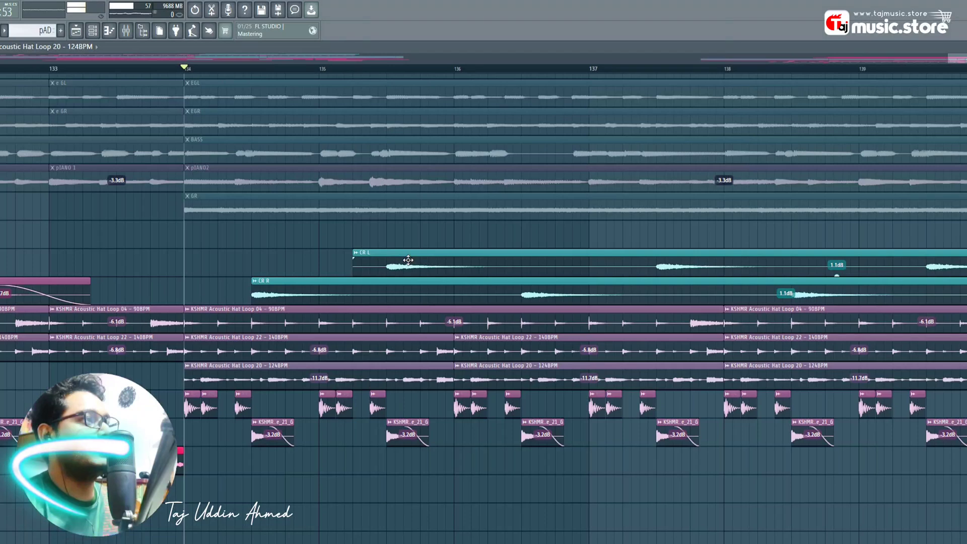
double_click(317, 299)
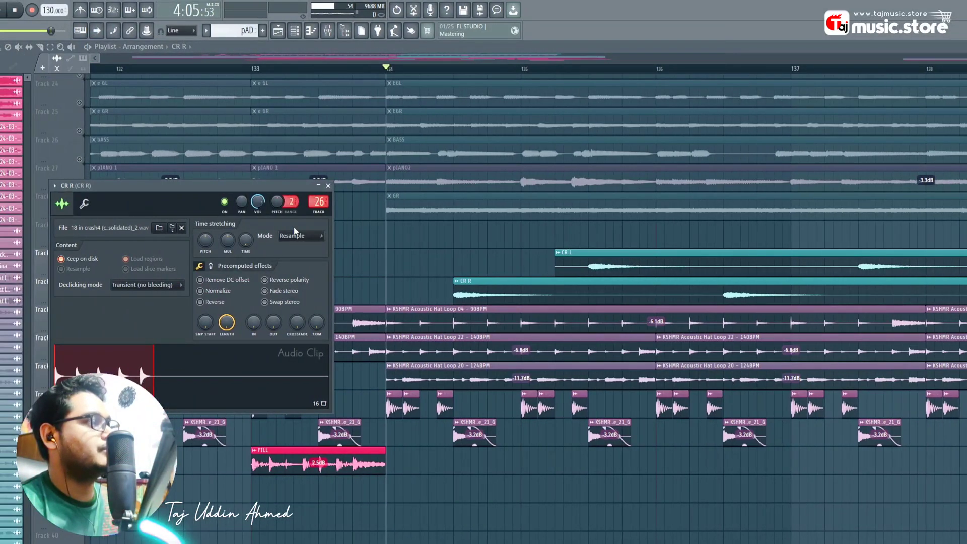
left_click(327, 187)
key("space")
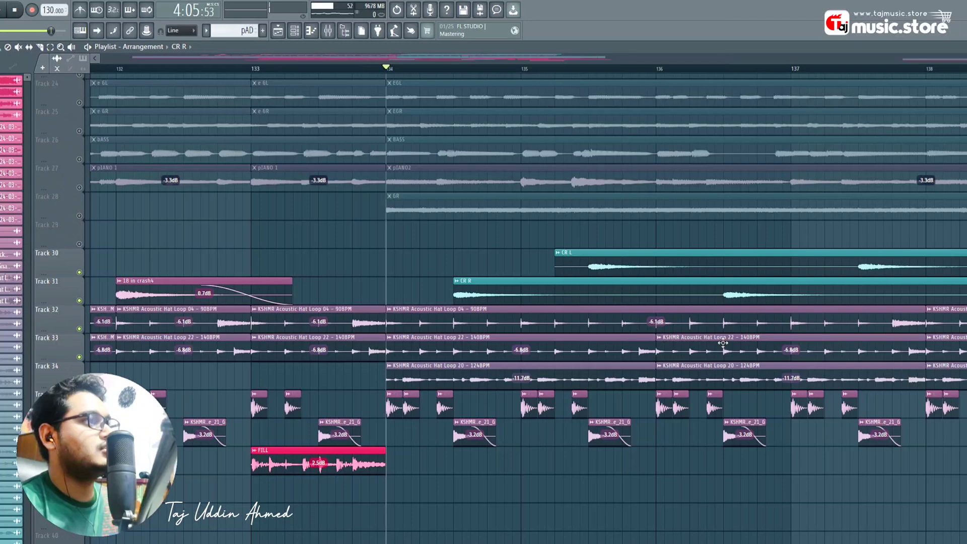
scroll(422, 69, "down", 3)
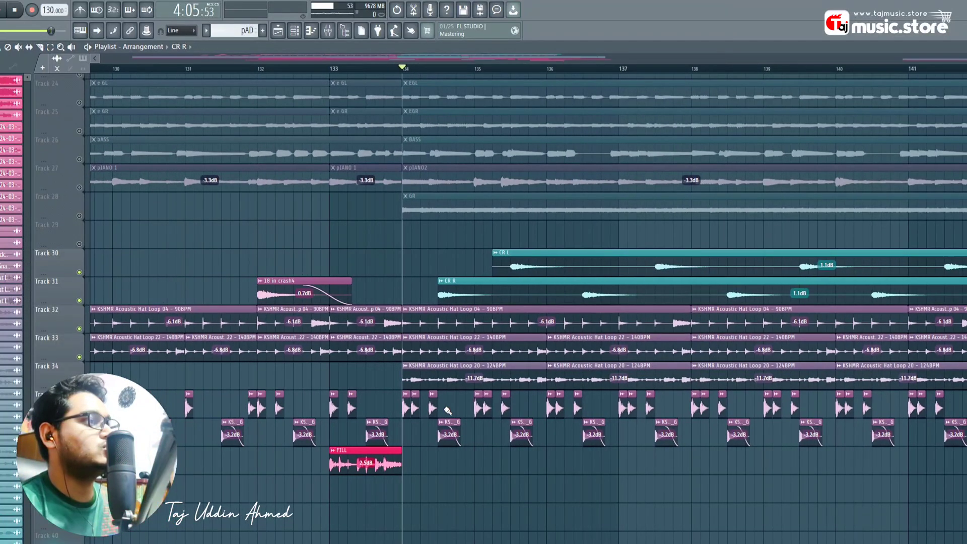
key("space")
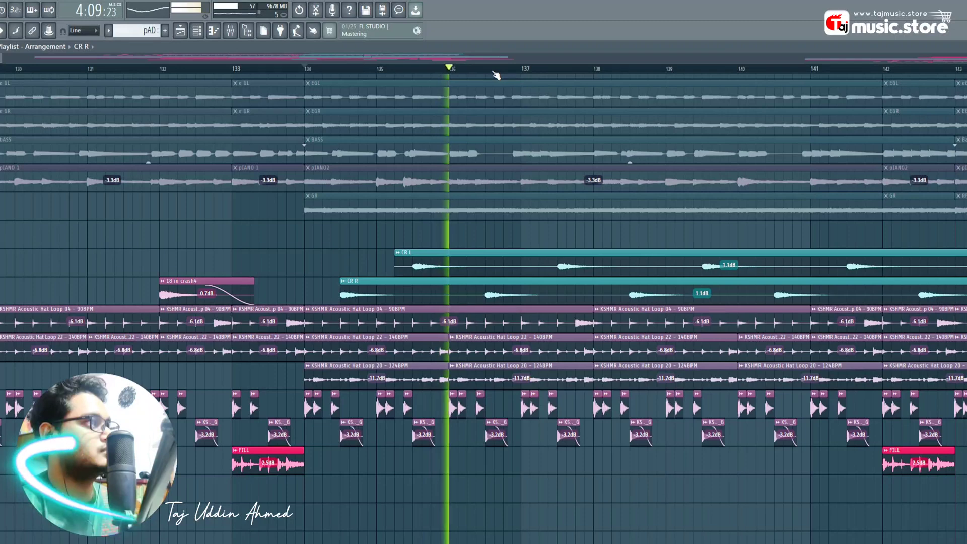
scroll(494, 71, "down", 3)
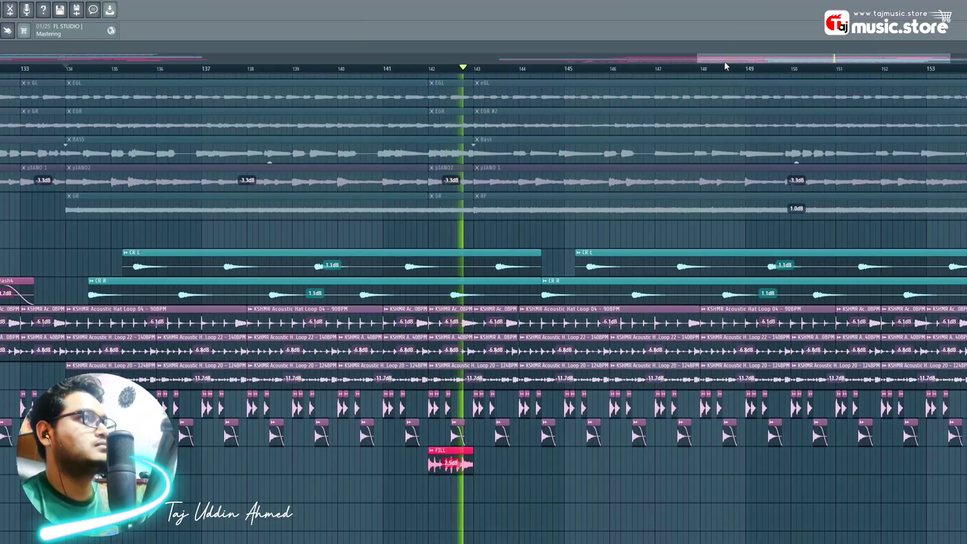
left_click_drag(726, 61, 758, 62)
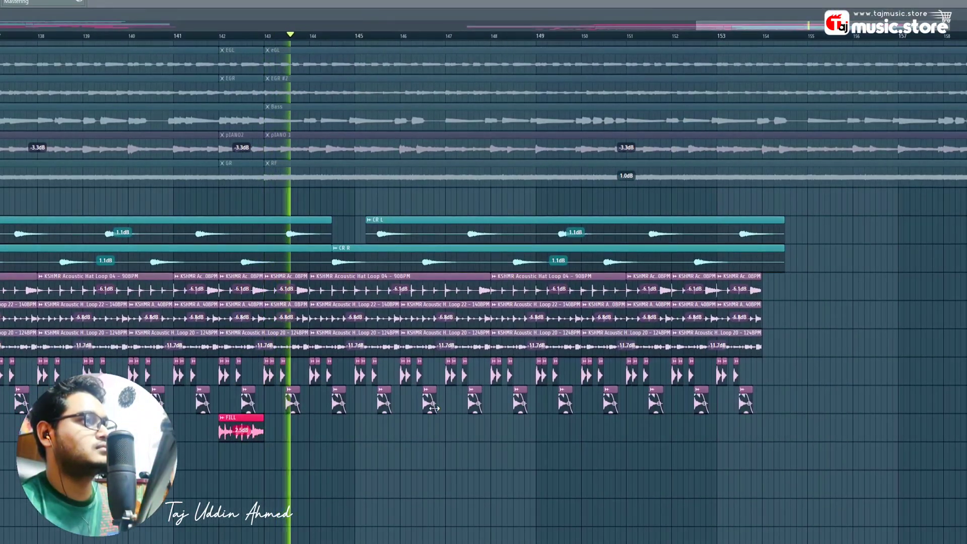
key("space")
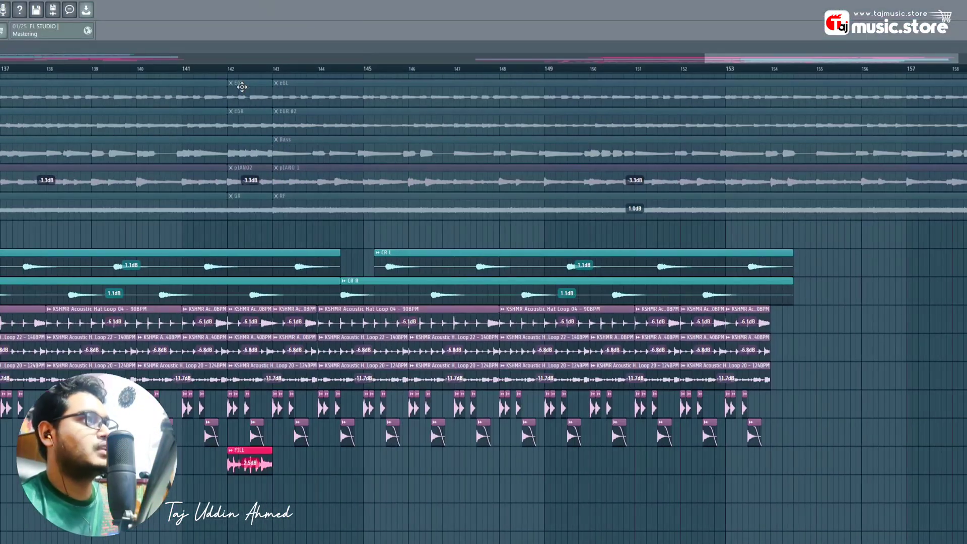
scroll(232, 38, "down", 1)
scroll(246, 74, "down", 2)
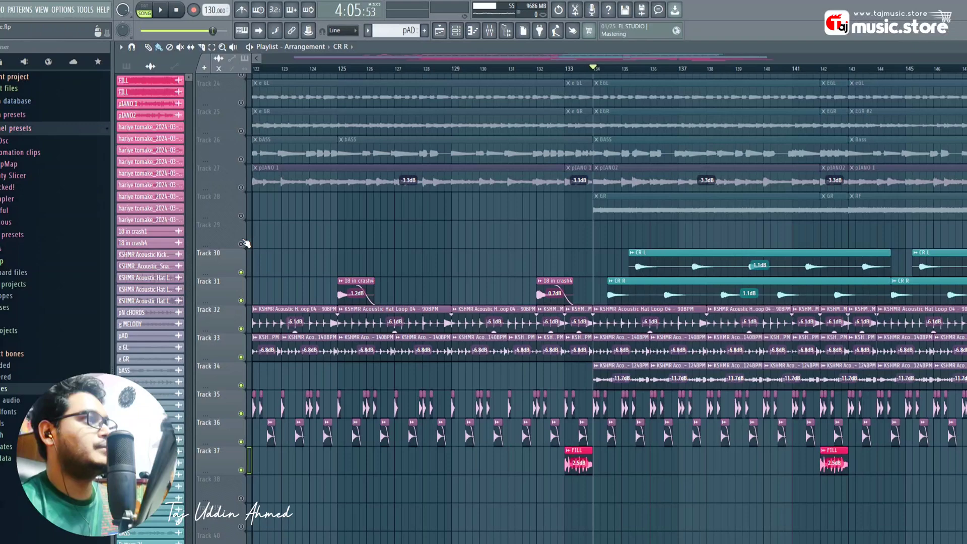
- Unsolo Track 29 and play the full arrangement
right_click(242, 244)
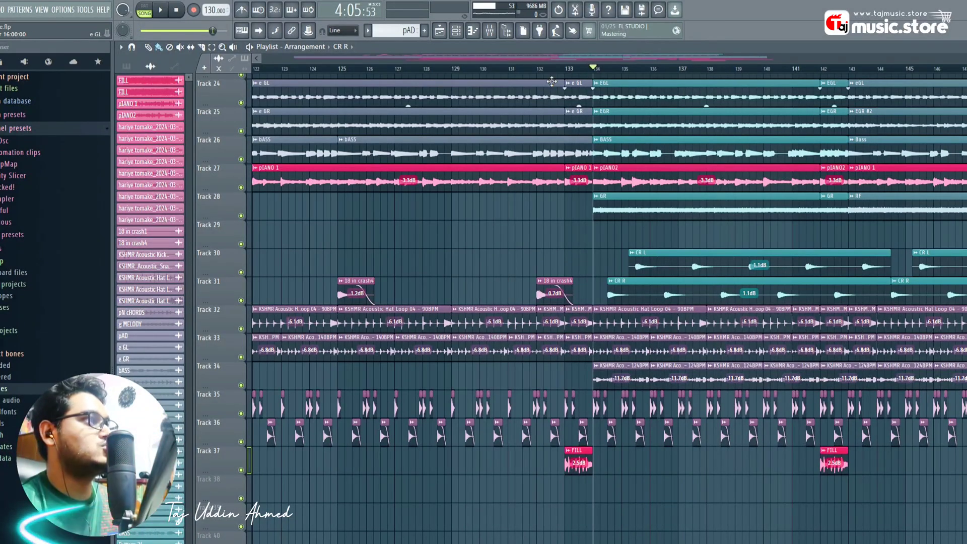
scroll(524, 155, "up", 4)
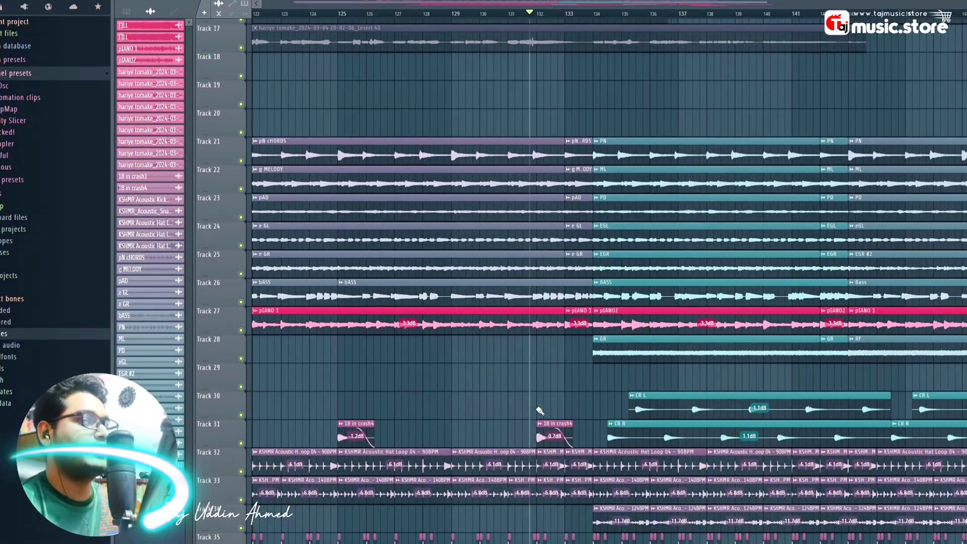
key("space")
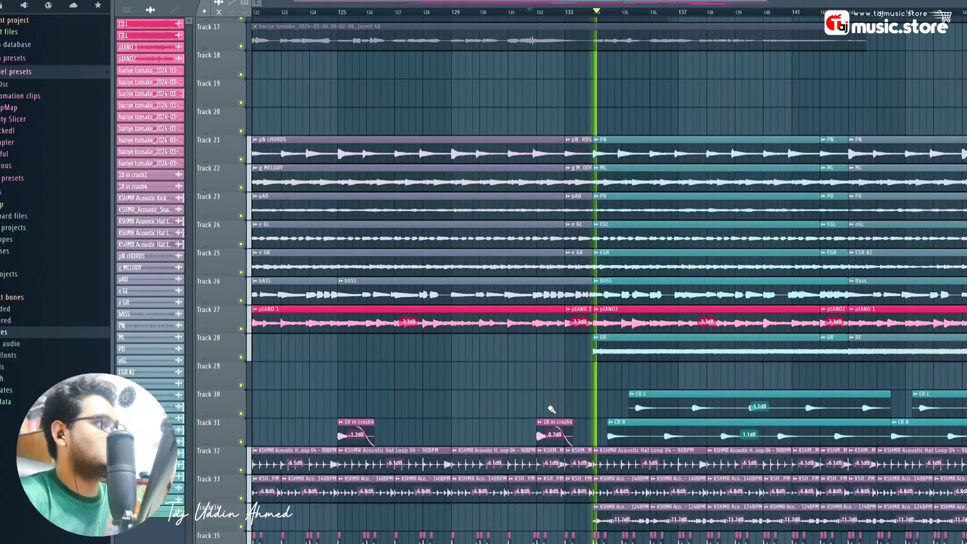
scroll(587, 155, "up", 3)
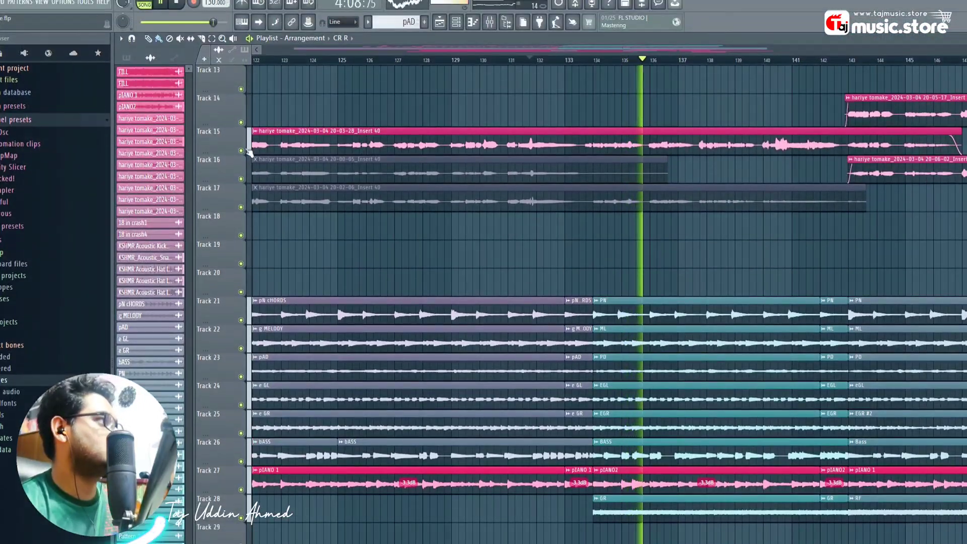
- Mute the Track 15 vocal take briefly, then unmute it
left_click(241, 150)
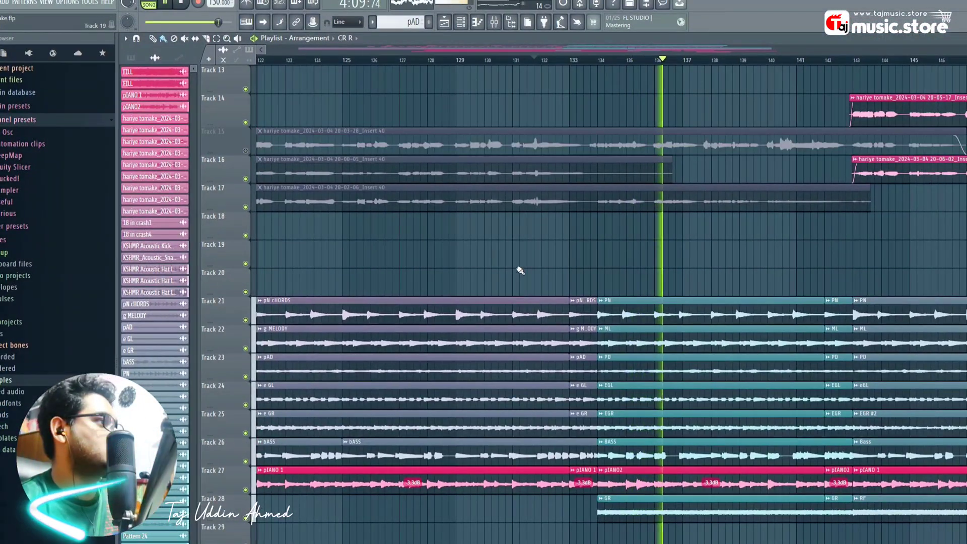
scroll(607, 388, "down", 3)
scroll(620, 384, "down", 1)
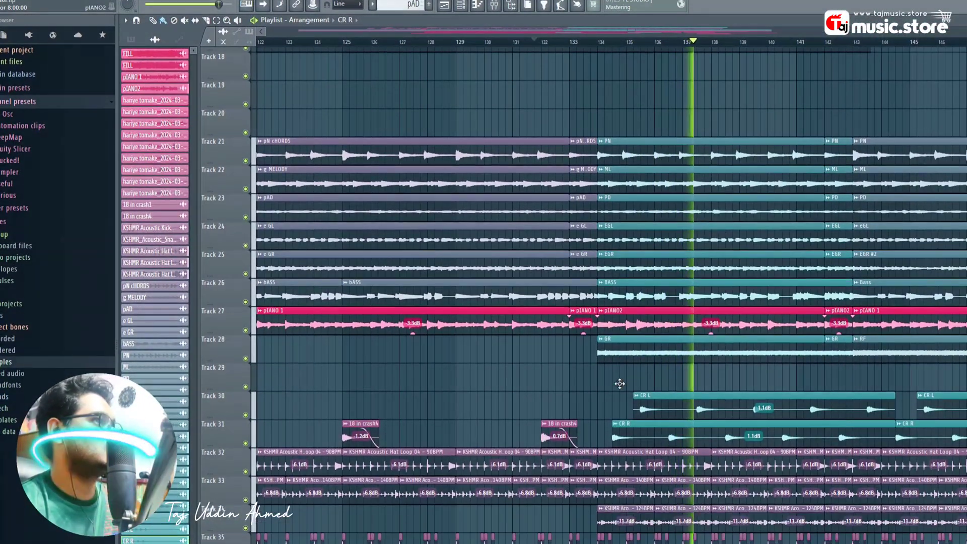
scroll(381, 215, "up", 4)
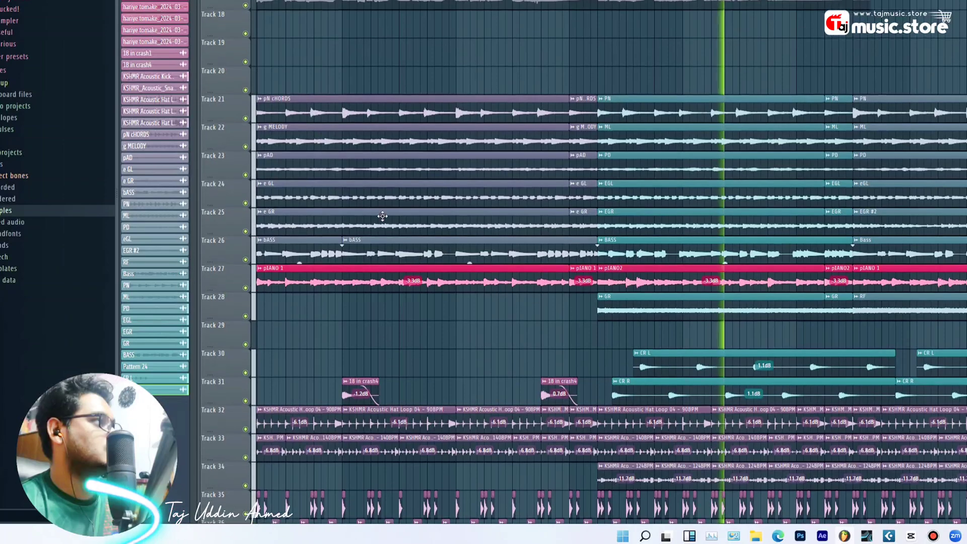
left_click(246, 138)
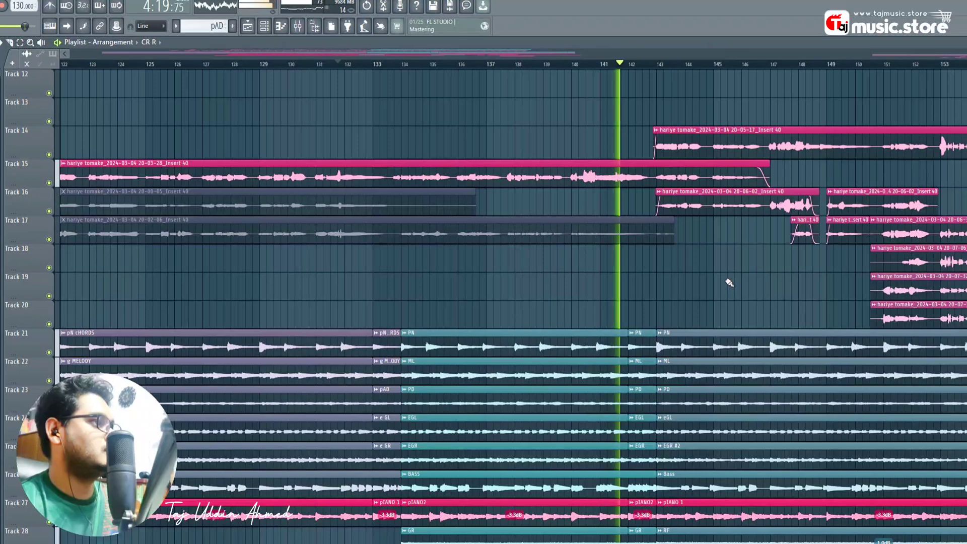
scroll(629, 288, "down", 2)
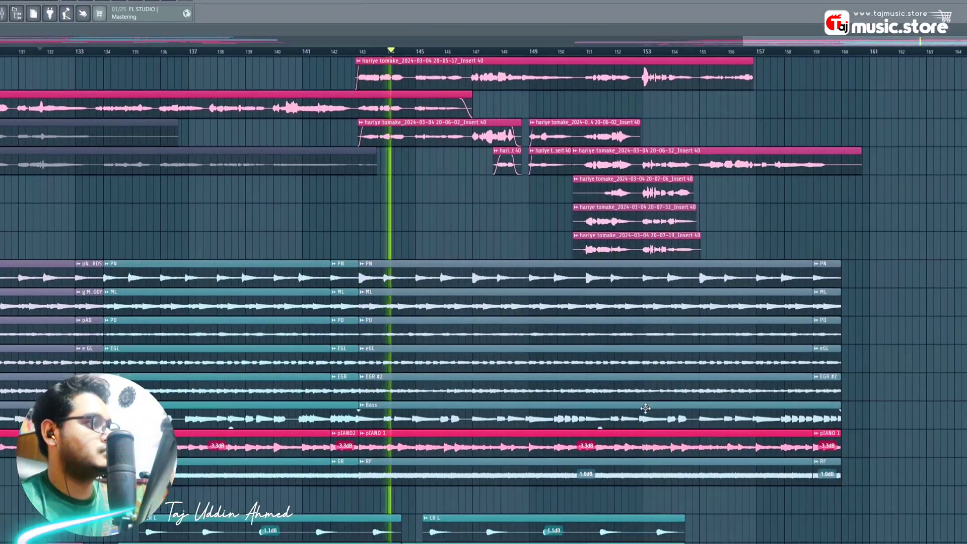
scroll(776, 422, "down", 4)
scroll(645, 408, "down", 2)
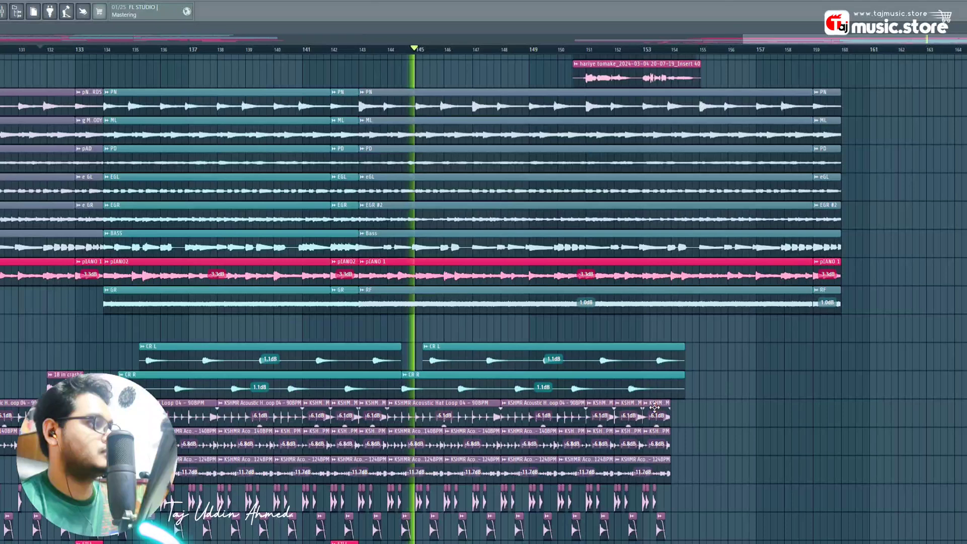